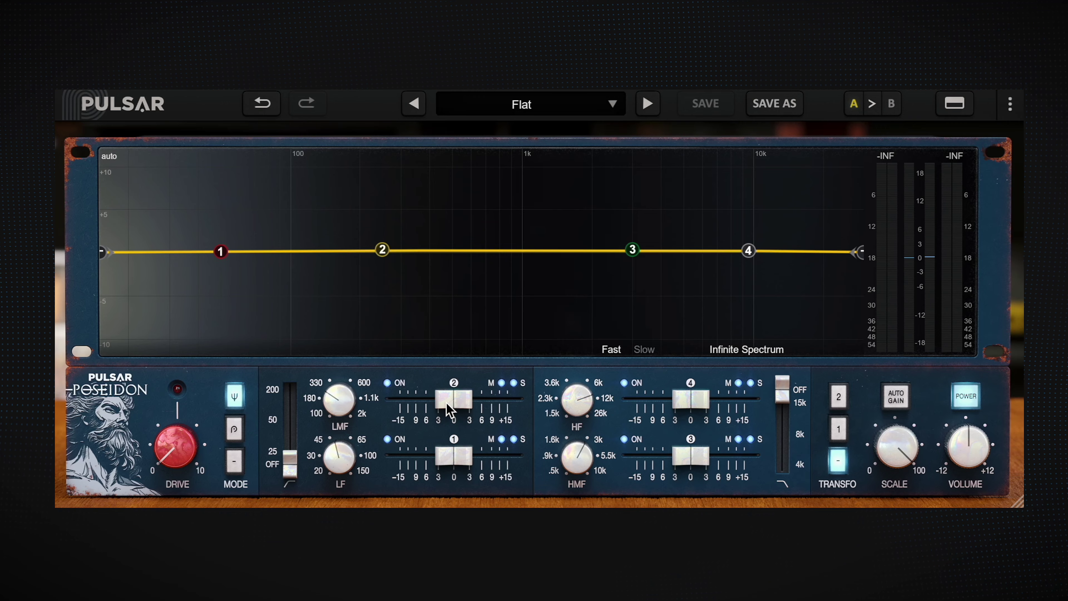
Step: Raise the LMF gain slider to about +2.7 dB, lifting node 2 off the flat line
drag(452, 383, 475, 406)
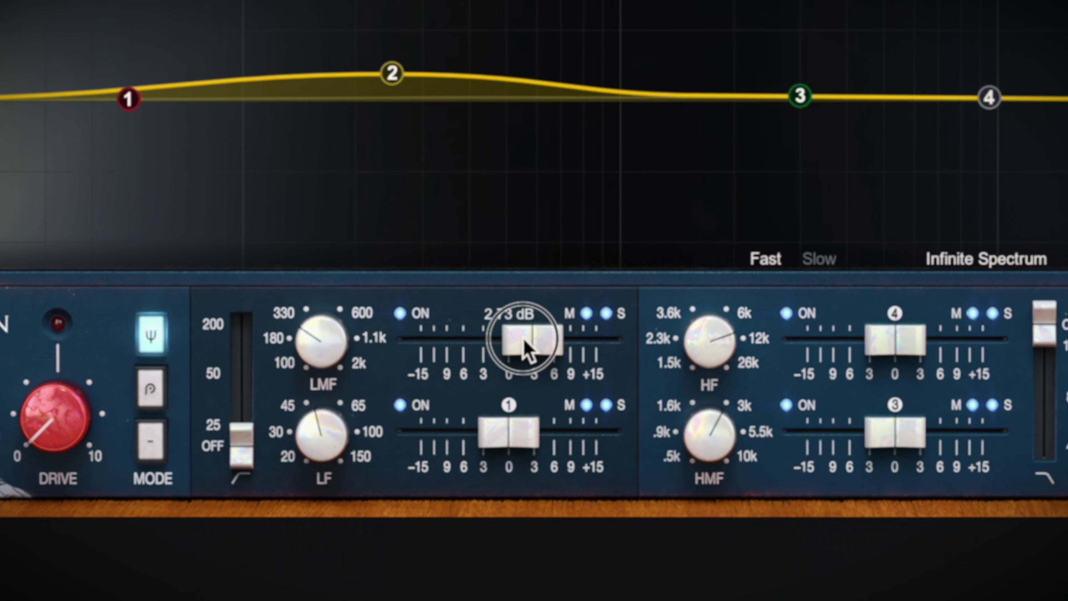
Step: Try LMF and LF gain changes, reset both to 0 dB, and shift the LMF frequency
mouse_move(524, 341)
mouse_down()
mouse_move(533, 349)
mouse_move(521, 346)
mouse_up()
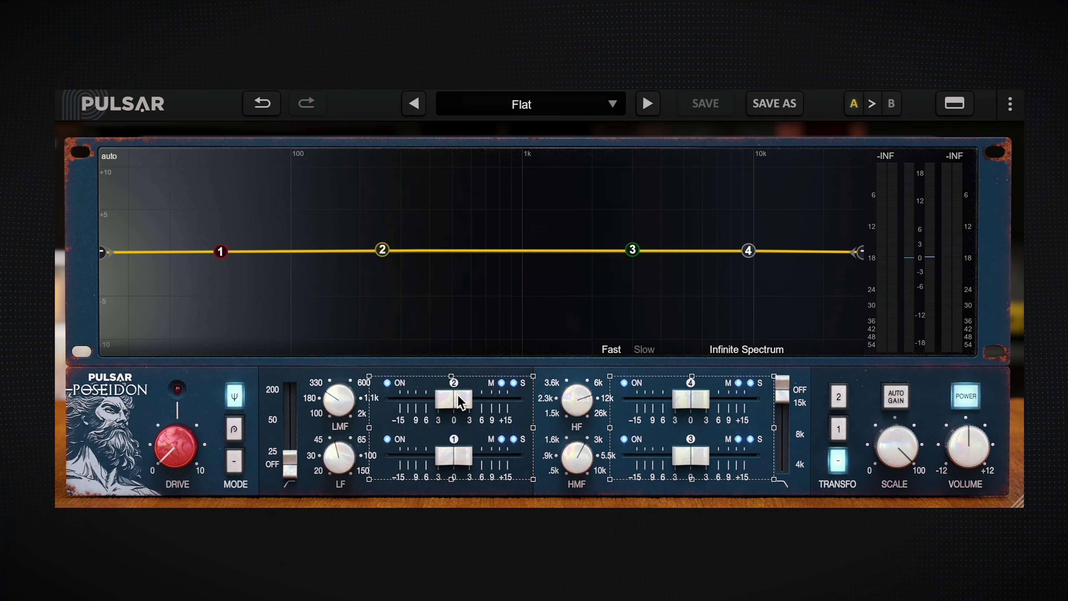
mouse_move(461, 402)
mouse_down()
mouse_move(477, 400)
mouse_move(446, 398)
mouse_move(466, 403)
mouse_up()
double_click(461, 410)
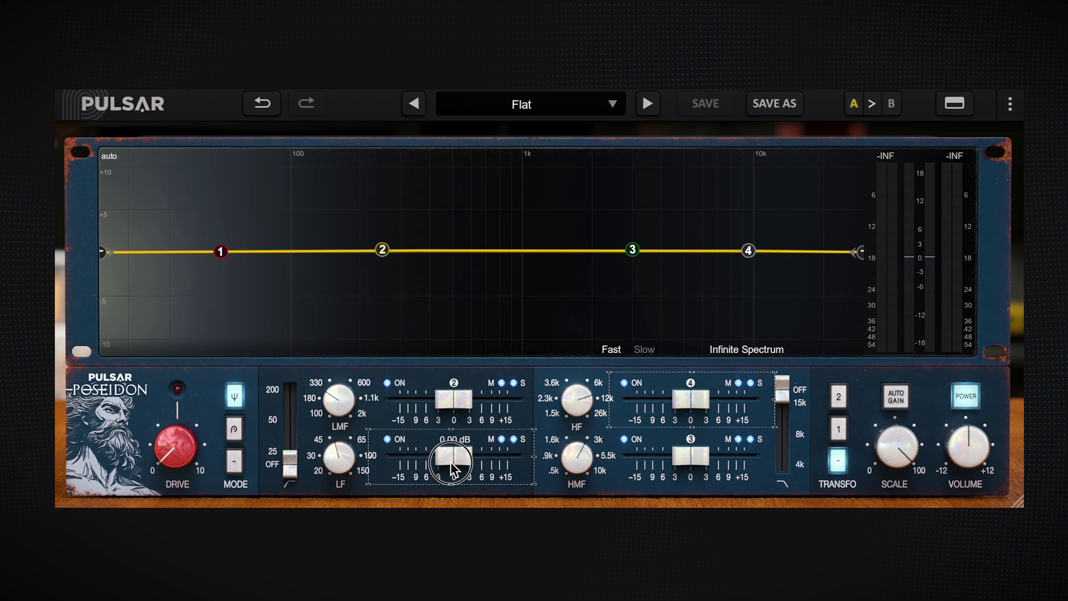
mouse_move(453, 461)
mouse_down()
mouse_move(470, 460)
mouse_move(441, 459)
mouse_up()
double_click(441, 457)
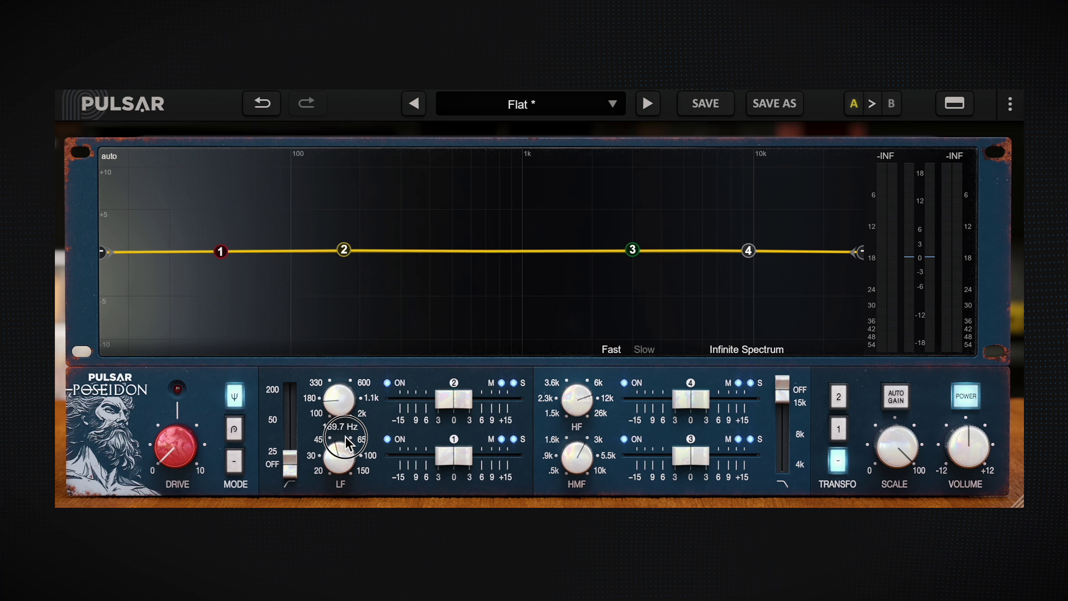
drag(343, 404, 345, 413)
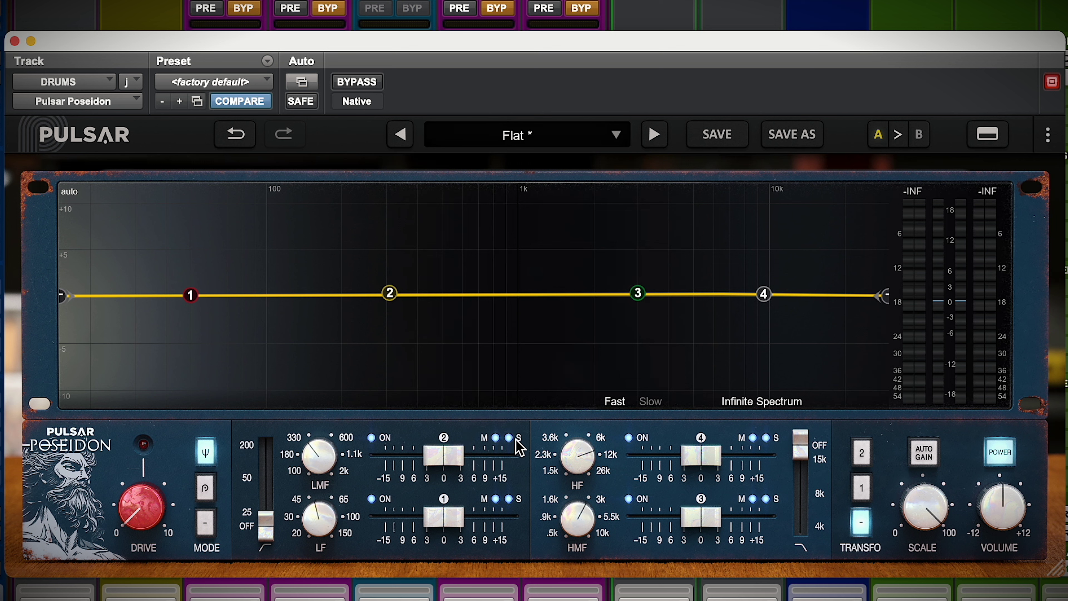
Step: Move node 2 to about 445 Hz, then sweep the LMF frequency toward 600 Hz
mouse_move(390, 293)
mouse_down()
mouse_move(487, 308)
mouse_move(368, 306)
mouse_move(395, 304)
mouse_up()
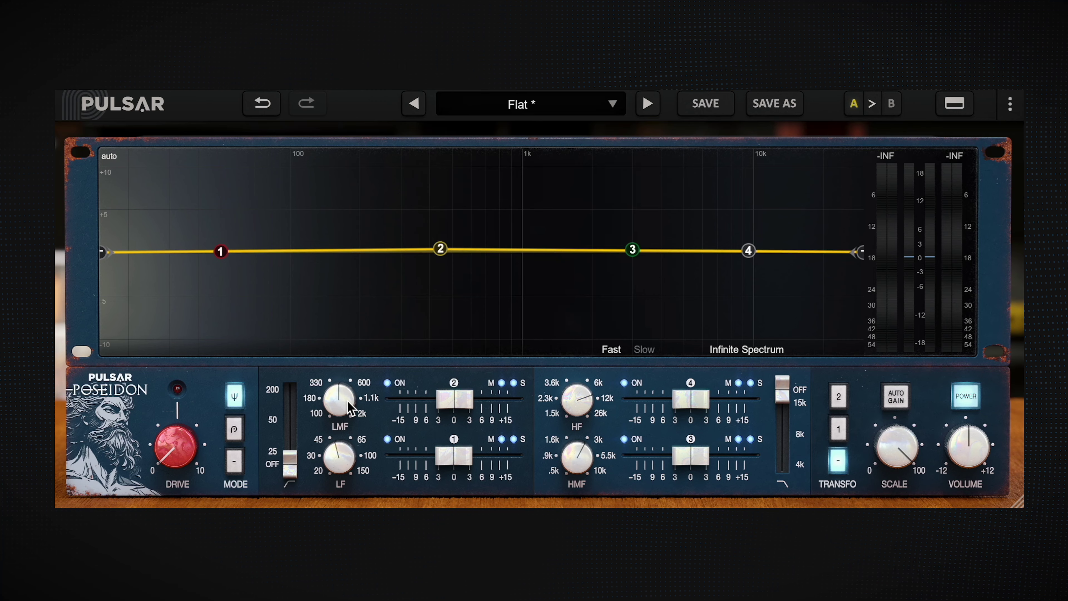
mouse_move(345, 404)
mouse_down()
mouse_move(341, 452)
mouse_move(345, 387)
mouse_move(345, 419)
mouse_up()
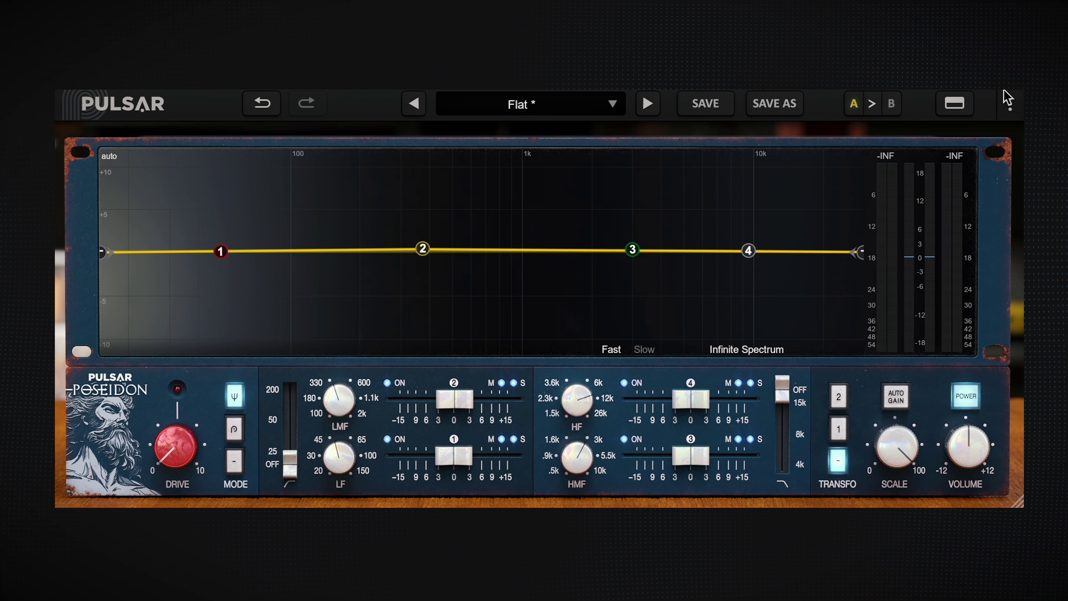
Step: Review the Stepped Frequencies and Oversampling options in the three-dot settings menu
click(1011, 106)
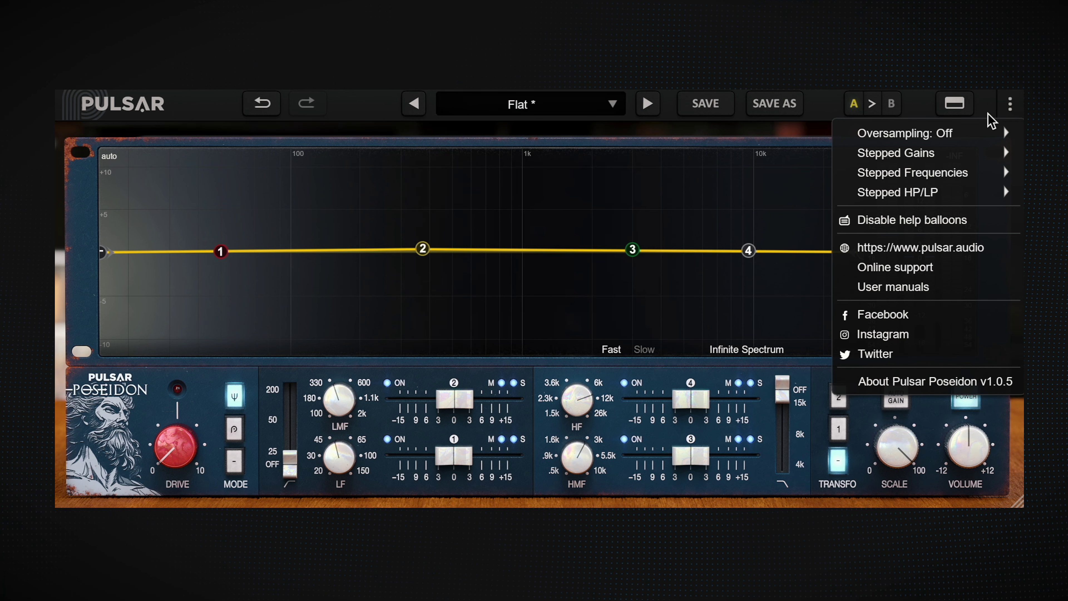
mouse_move(866, 173)
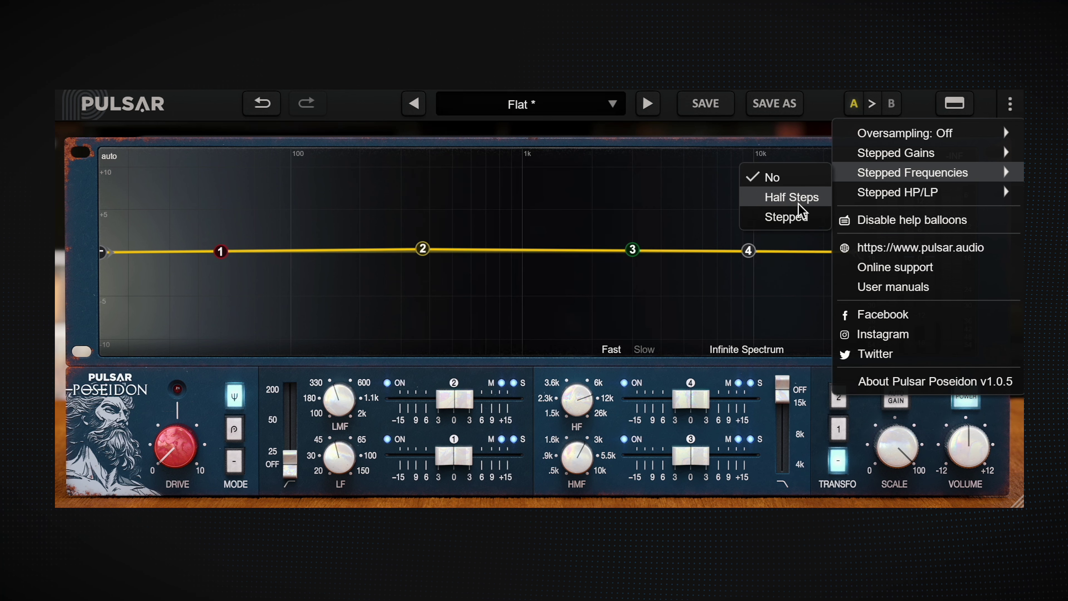
mouse_move(925, 133)
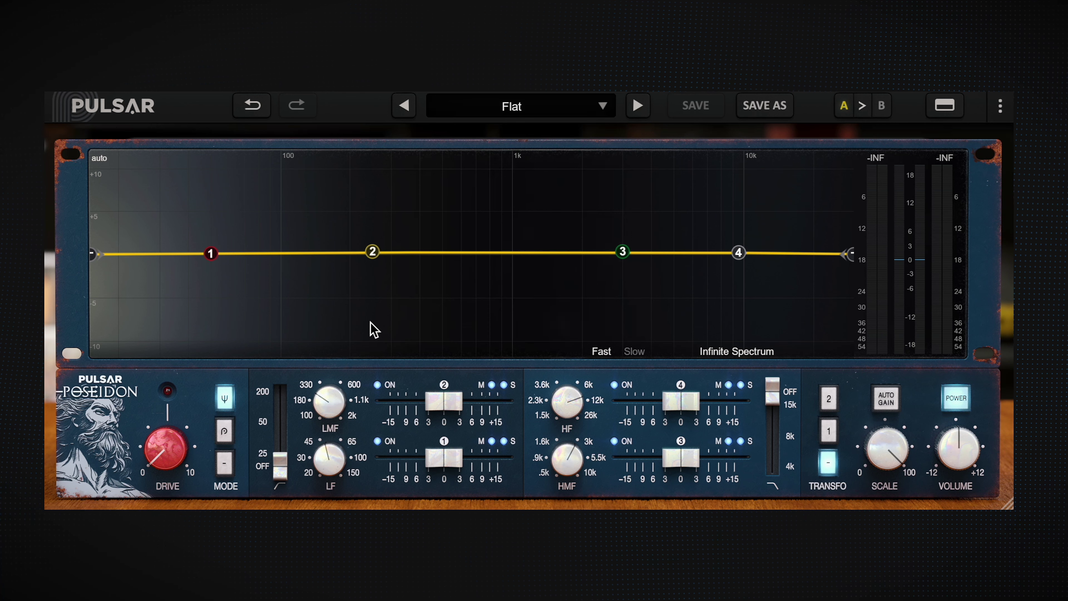
Step: Shape a +8 dB bell near 531 Hz, a 3 kHz cut, a high-shelf boost and 4 dB low-shelf cut
drag(372, 252, 445, 190)
drag(623, 252, 632, 326)
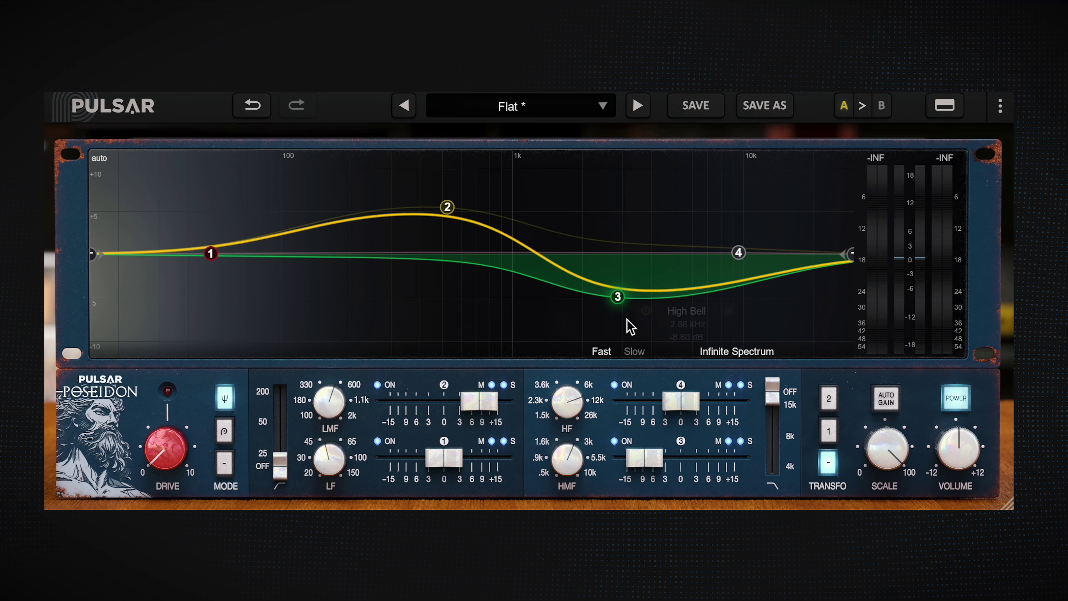
mouse_move(737, 258)
drag(736, 257, 711, 217)
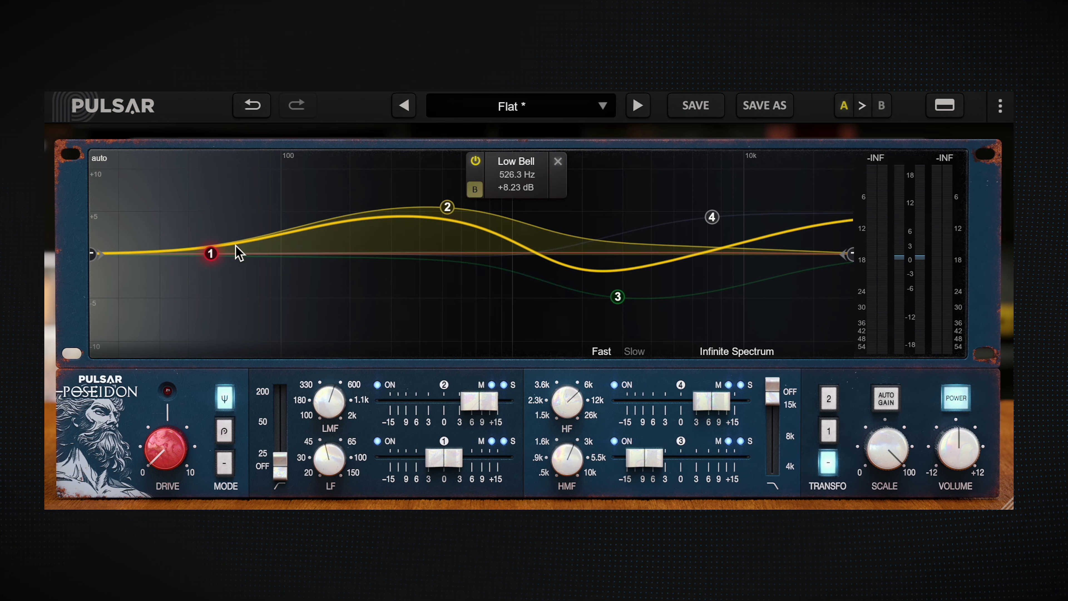
click(209, 253)
drag(209, 253, 210, 290)
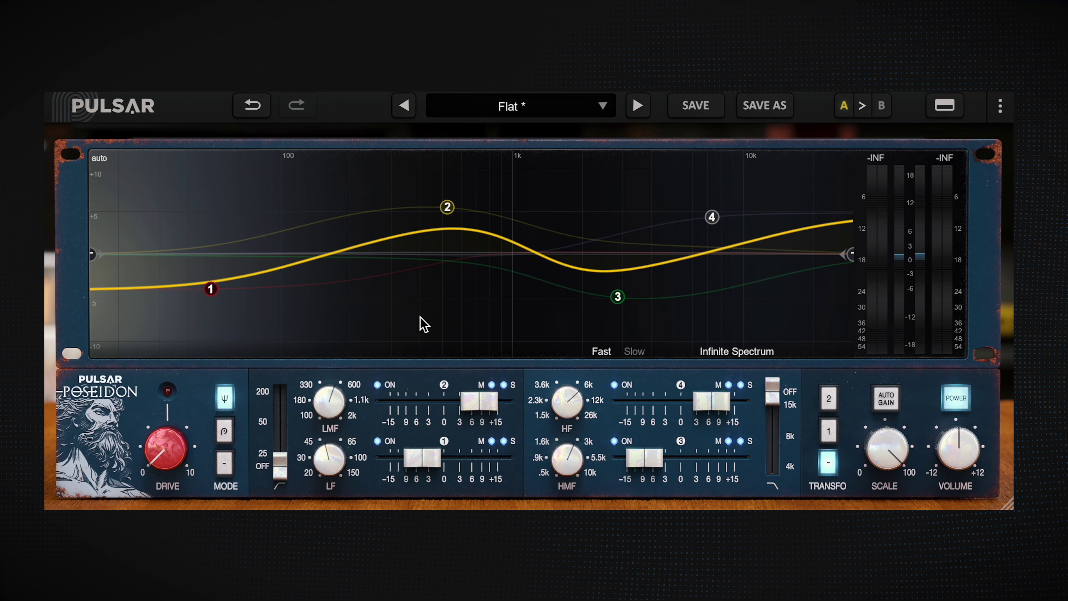
Step: Cycle band 2 through Solo and Mute, then return it to normal
mouse_move(449, 207)
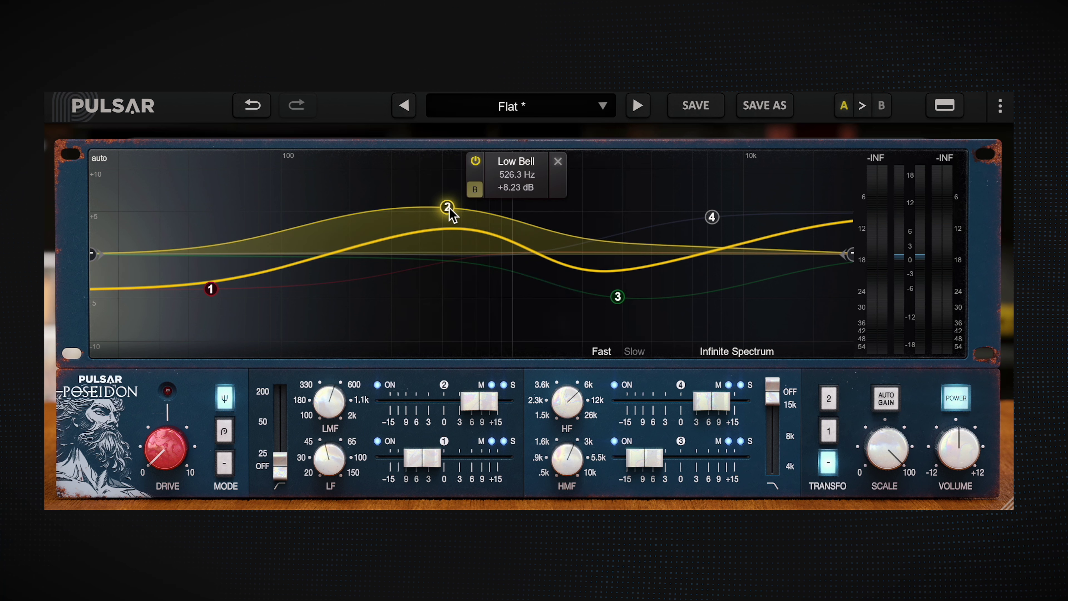
click(474, 190)
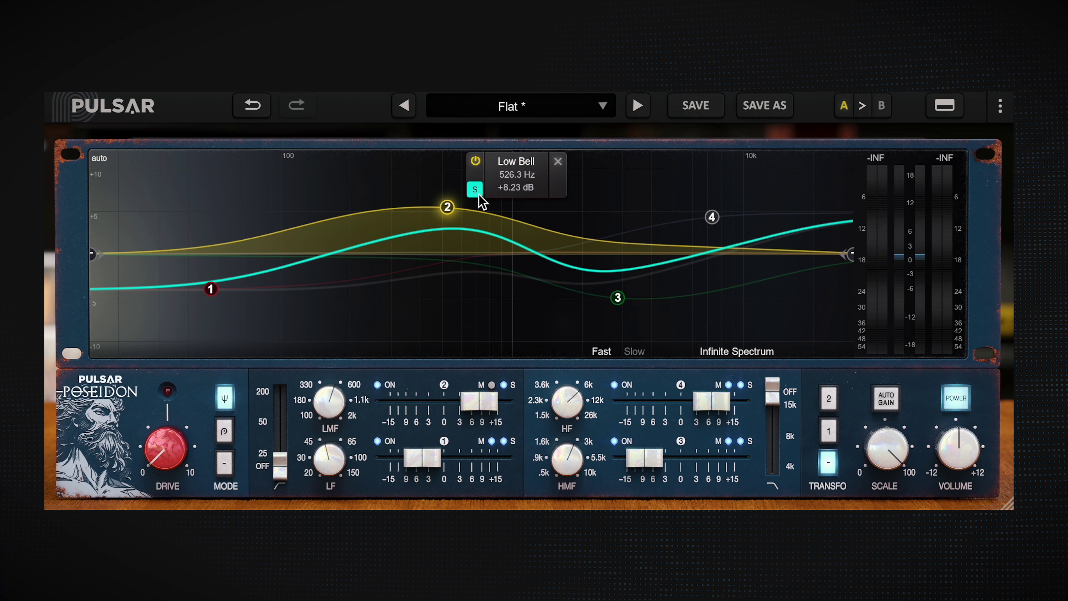
click(475, 191)
click(476, 190)
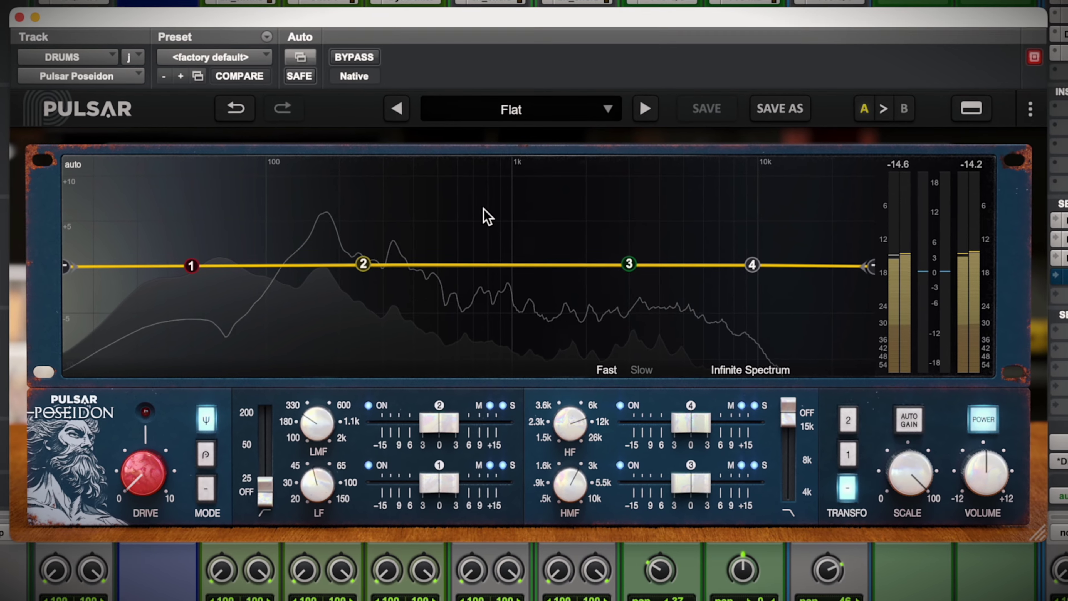
Step: Boost node 3 to +4.69 dB at 1.28 kHz and solo a +5.37 dB high shelf at 7.55 kHz
mouse_move(624, 251)
drag(631, 257, 479, 235)
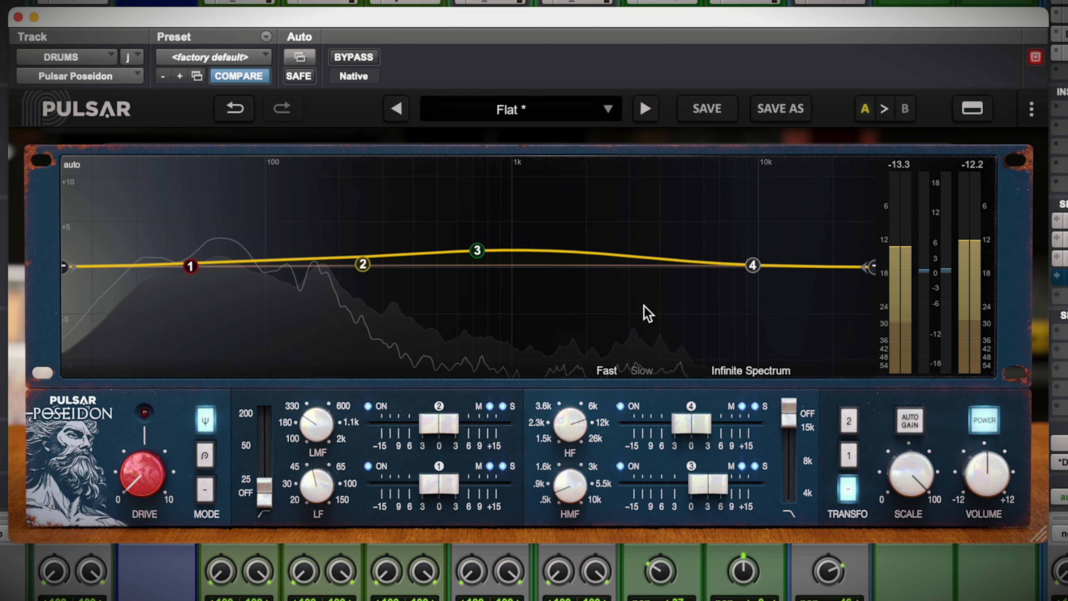
drag(754, 267, 760, 227)
mouse_move(759, 234)
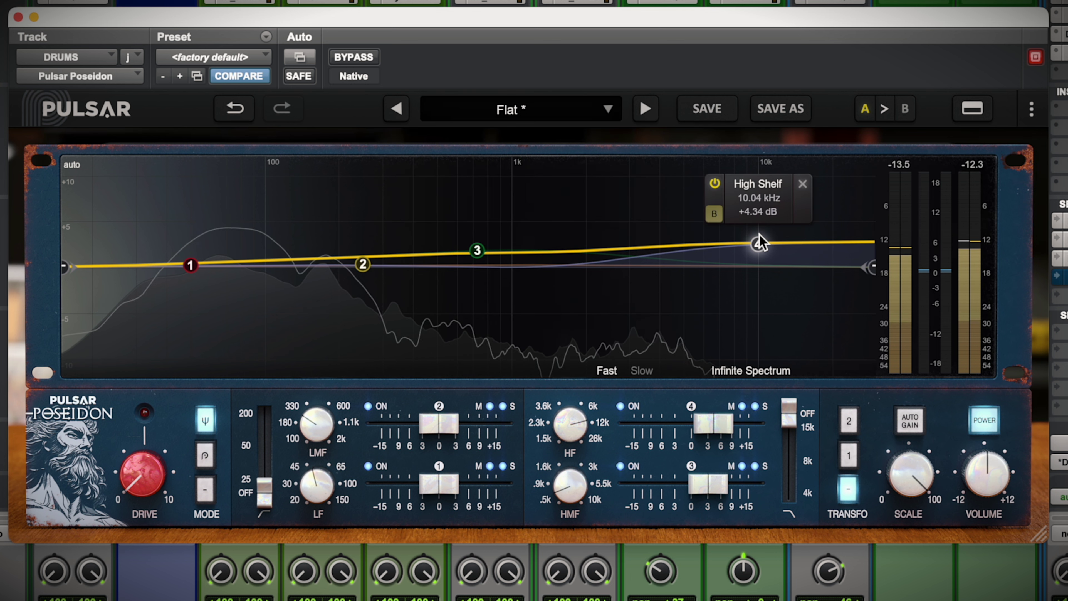
click(714, 213)
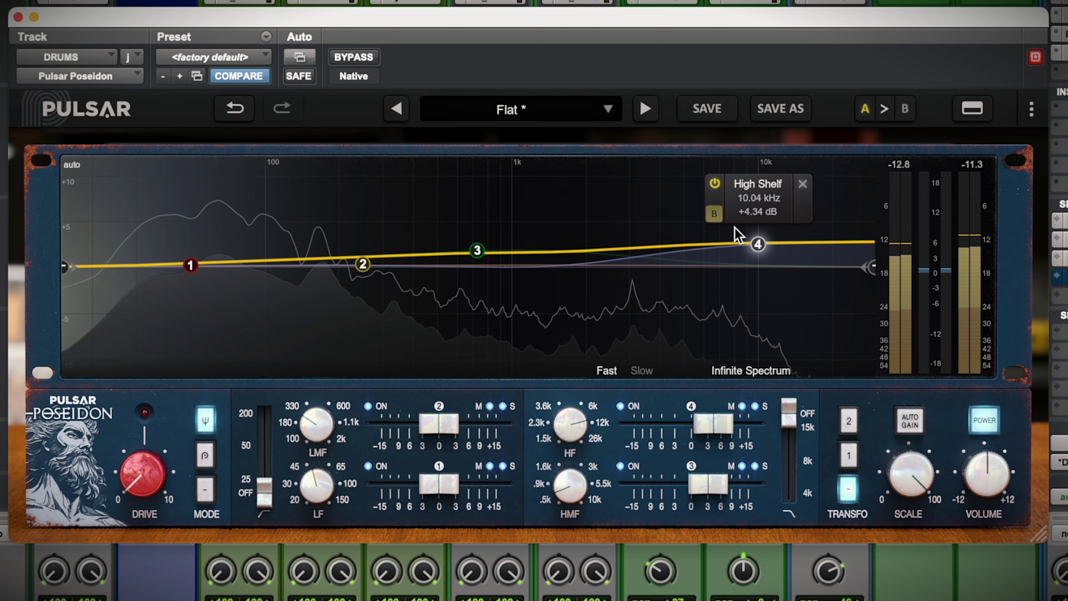
drag(760, 247, 762, 251)
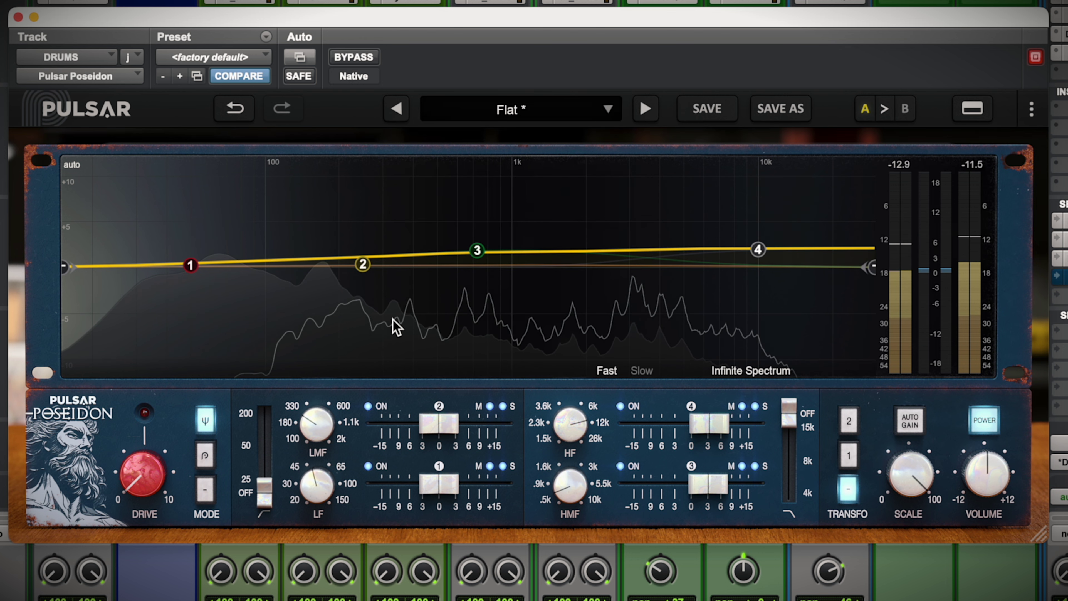
Step: Boost the low bell to +7.31 dB at 281 Hz and the low shelf to about +7 dB
mouse_move(359, 270)
drag(360, 264, 387, 249)
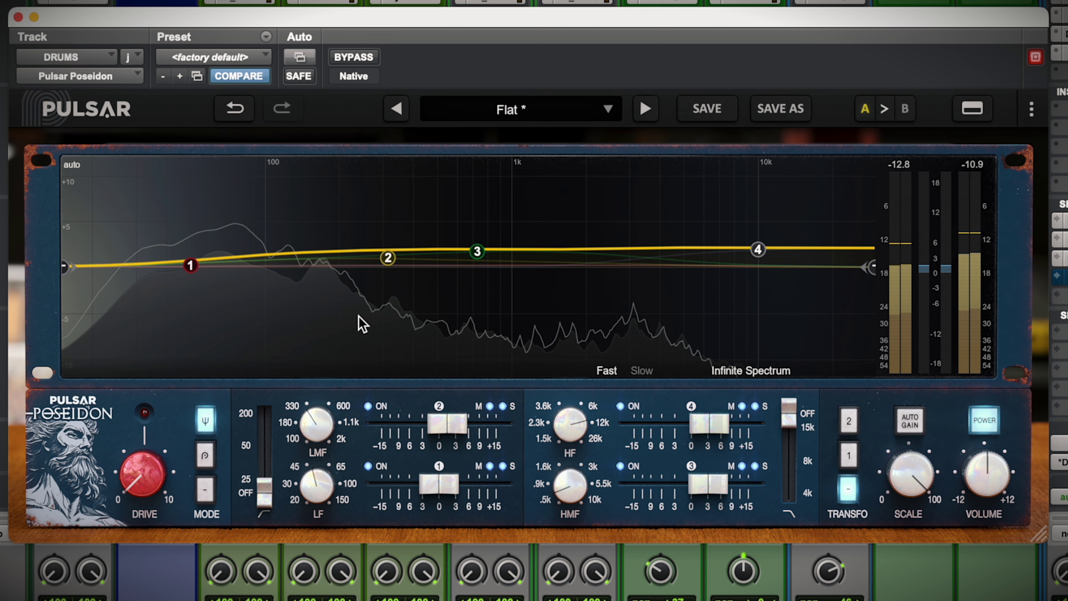
mouse_move(185, 269)
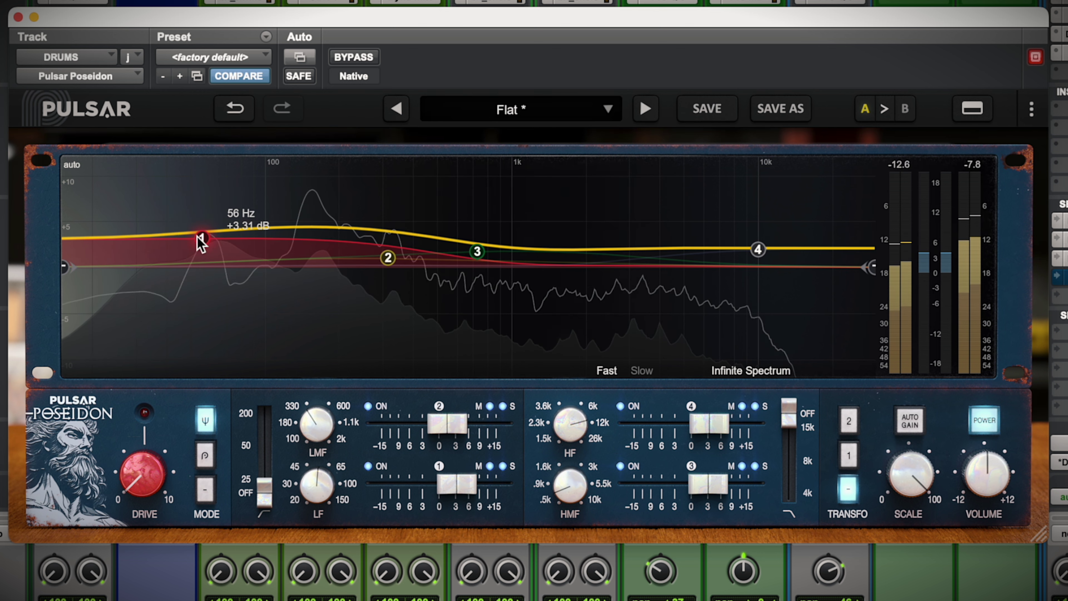
mouse_move(201, 249)
mouse_down()
mouse_move(197, 210)
mouse_move(217, 243)
mouse_up()
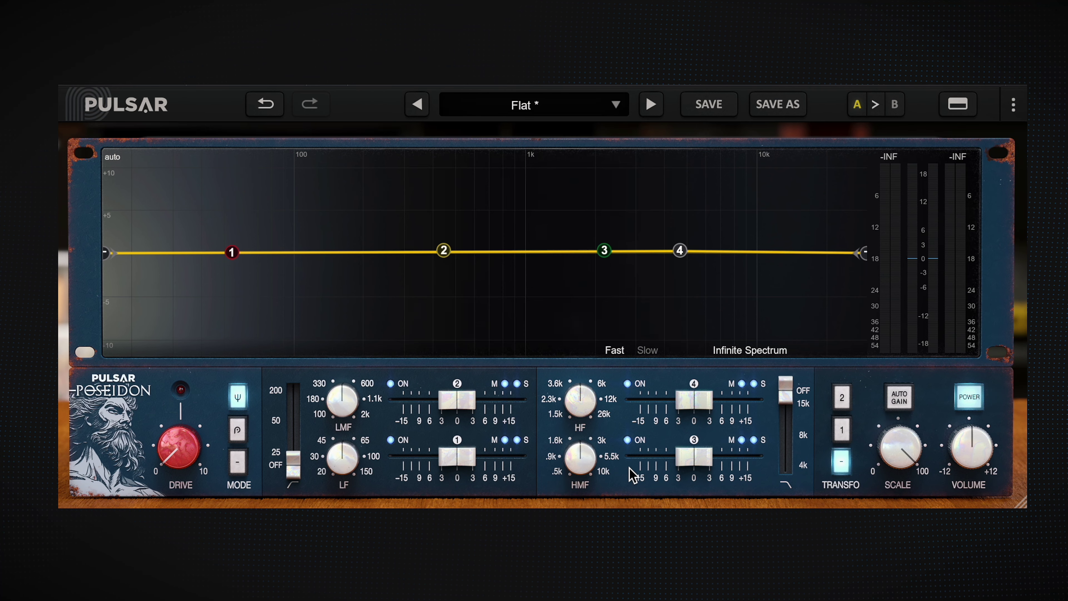
Step: Boost bands 2 and 3 by 15 dB, sweeping them to 677.4 Hz and 4.65 kHz
drag(682, 458, 764, 447)
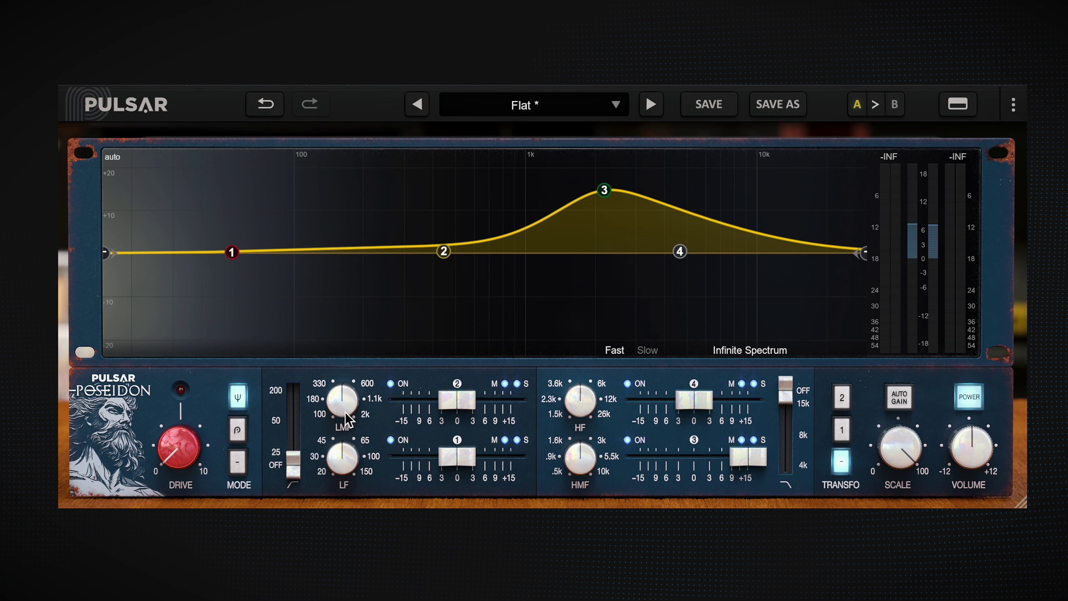
mouse_move(344, 408)
mouse_down()
mouse_move(336, 459)
mouse_move(332, 379)
mouse_move(346, 321)
mouse_move(336, 446)
mouse_move(345, 318)
mouse_move(343, 406)
mouse_up()
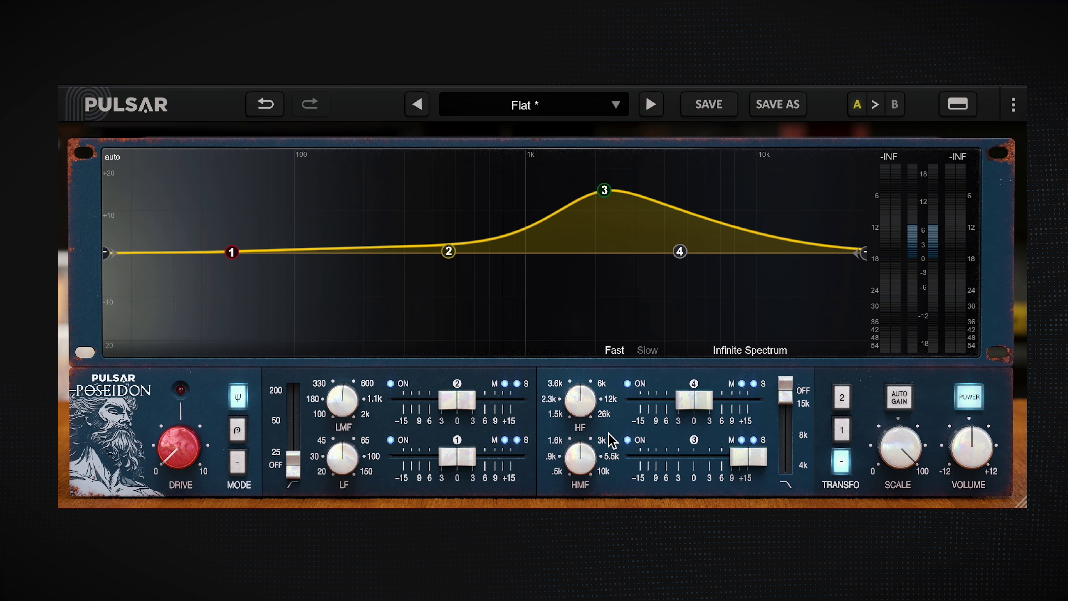
double_click(740, 463)
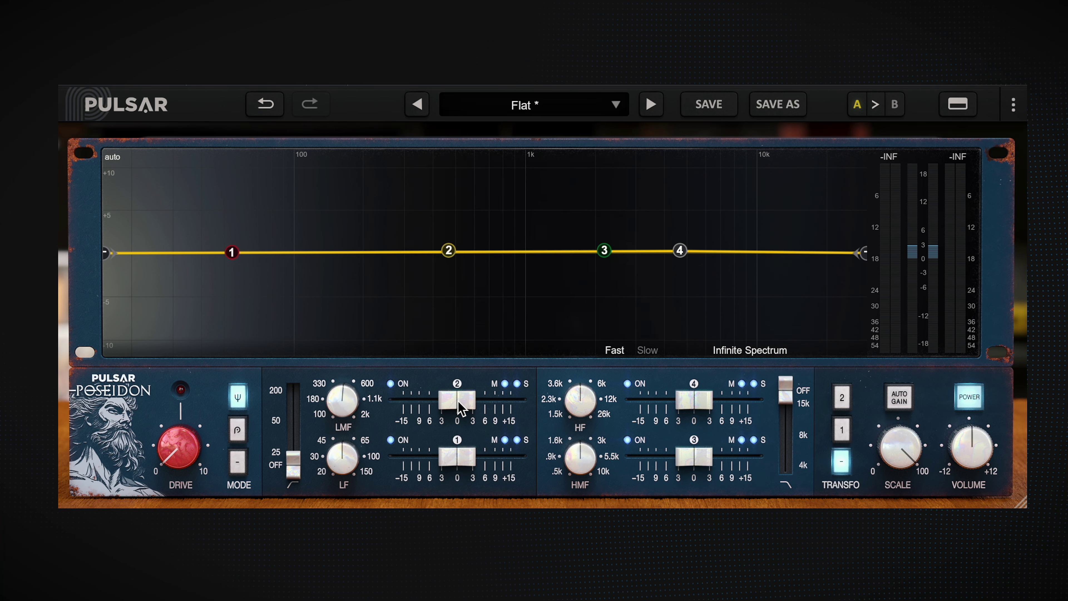
drag(461, 406, 555, 408)
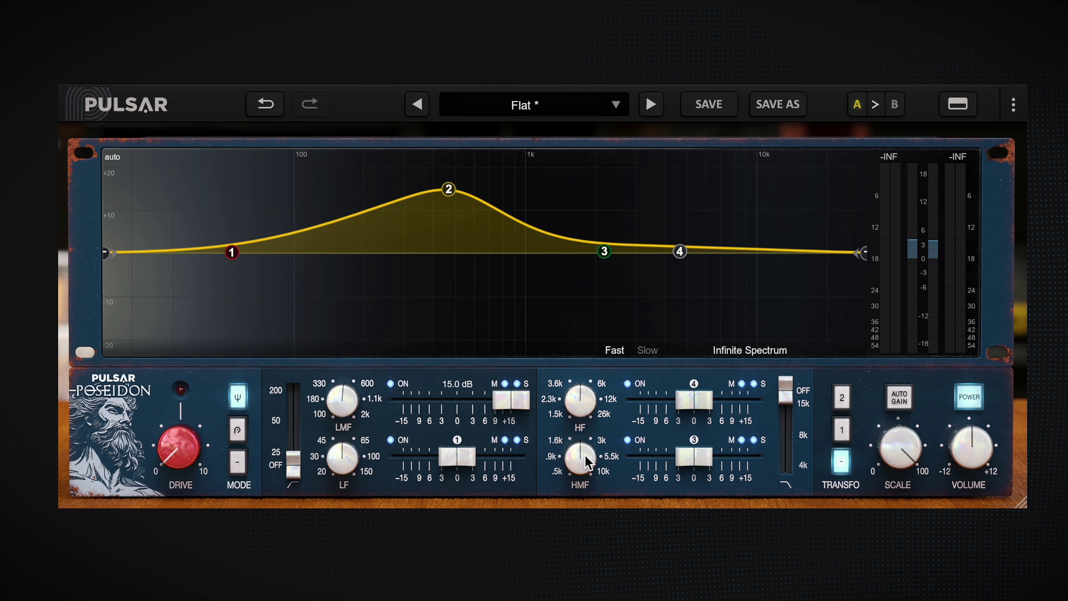
drag(587, 462, 580, 445)
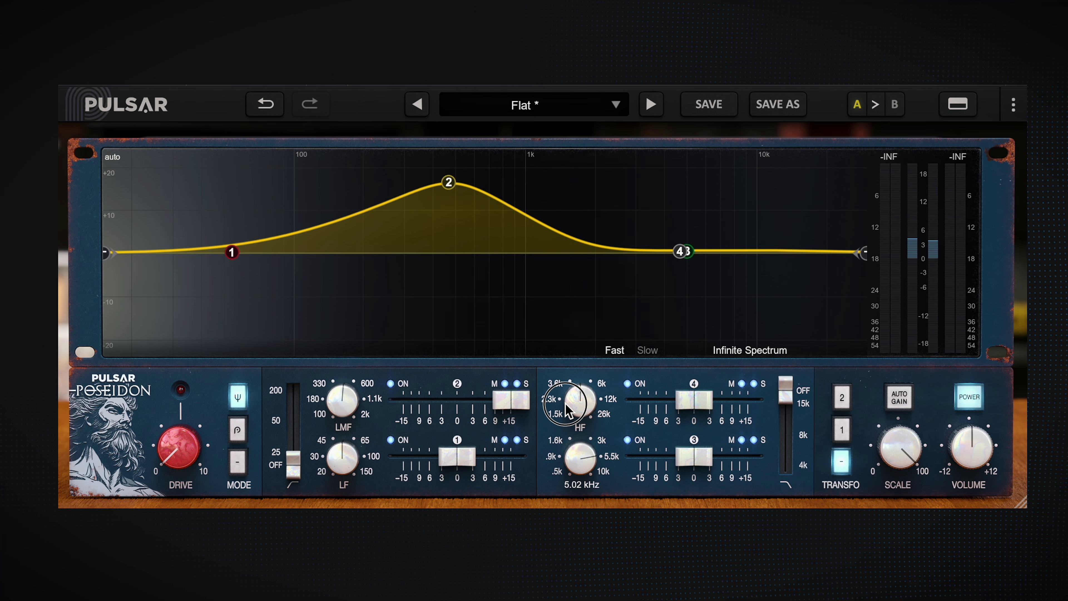
drag(569, 410, 552, 439)
Step: Re-boost band 3 at 2.06 kHz, sweep band 2 to 532.4 Hz, then reset both to 0 dB
drag(699, 462, 770, 463)
drag(584, 467, 570, 495)
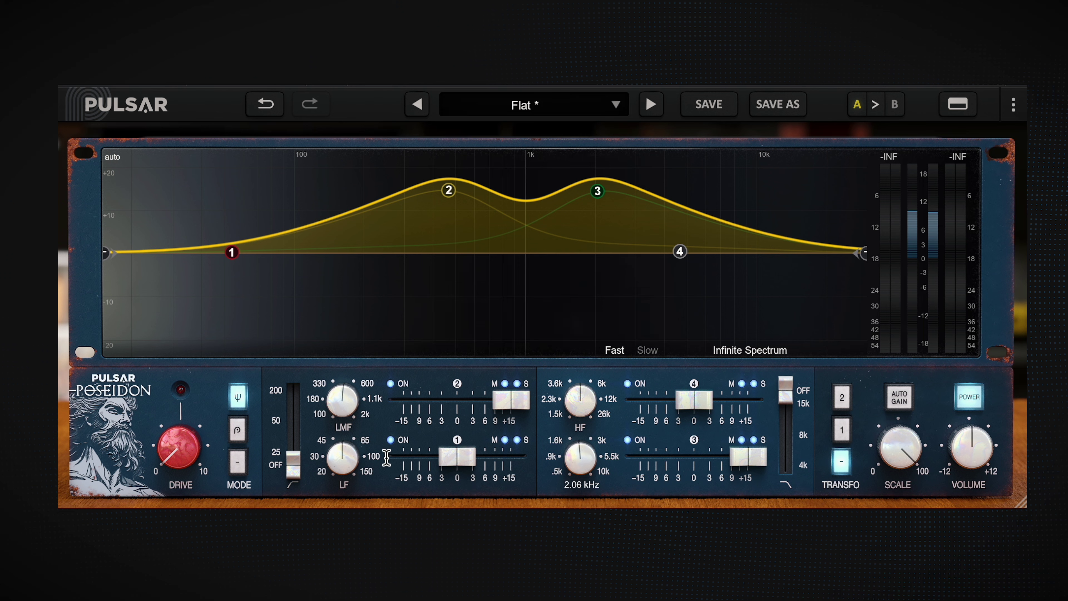
mouse_move(338, 407)
mouse_down()
mouse_move(339, 449)
mouse_move(339, 370)
mouse_move(334, 399)
mouse_up()
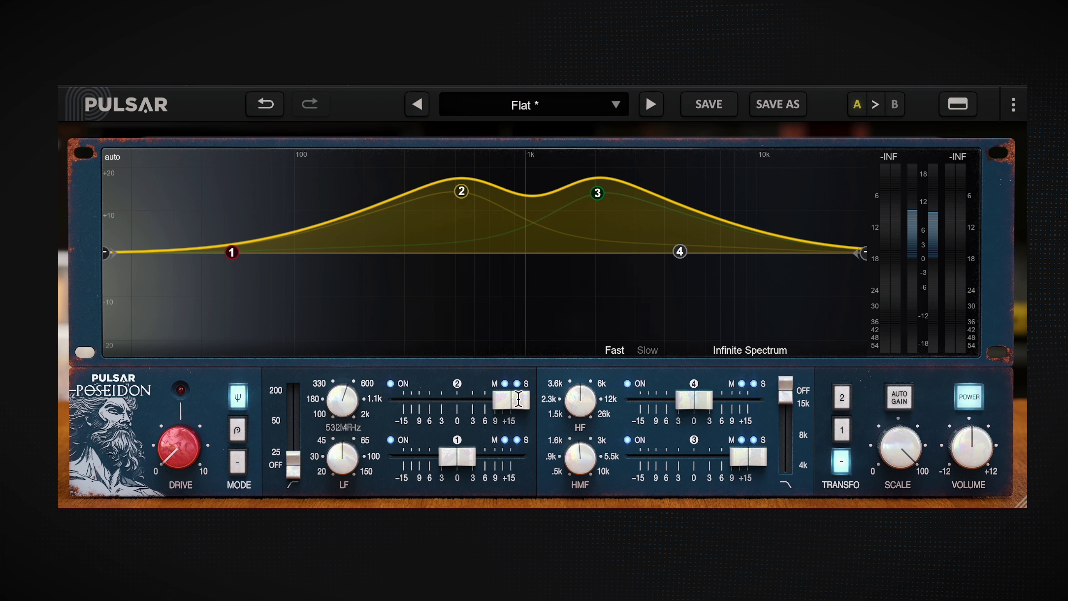
double_click(509, 408)
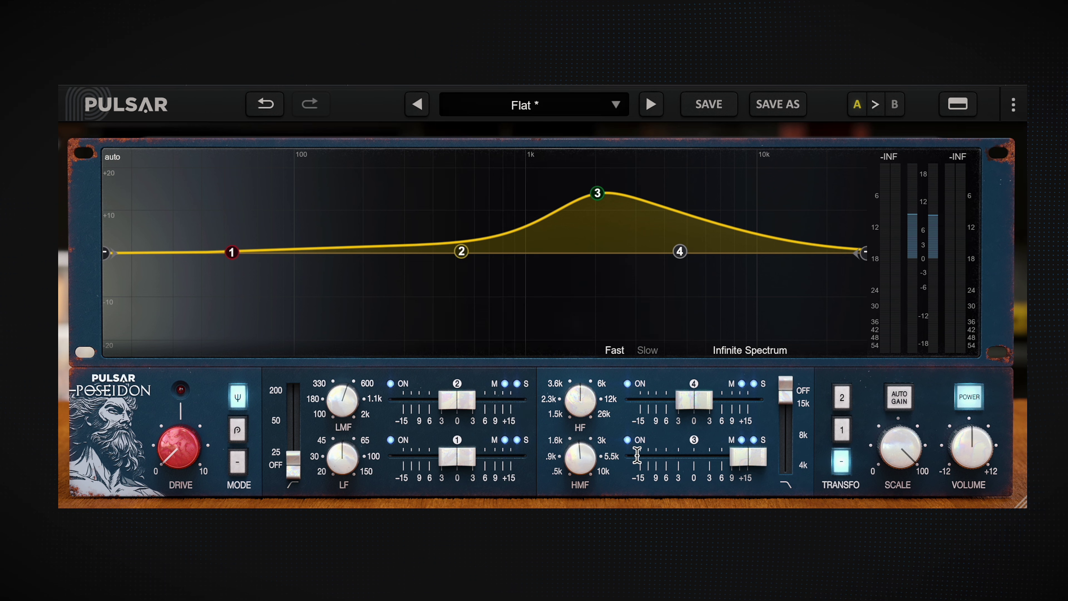
double_click(756, 455)
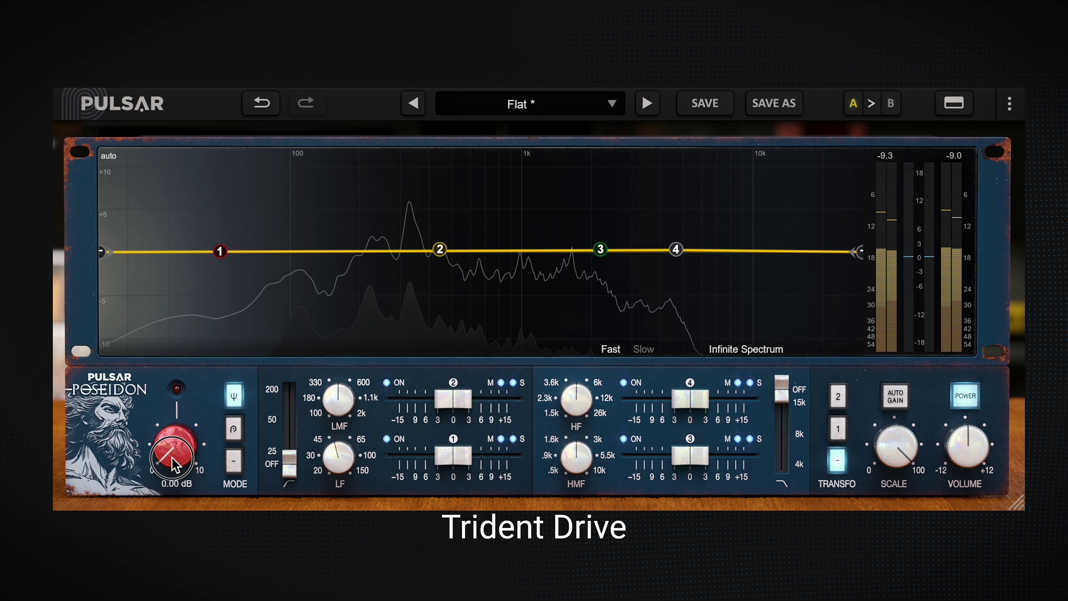
Step: Turn up the drive saturation, trying its 10 dB maximum before settling near 5 dB
drag(172, 457, 174, 423)
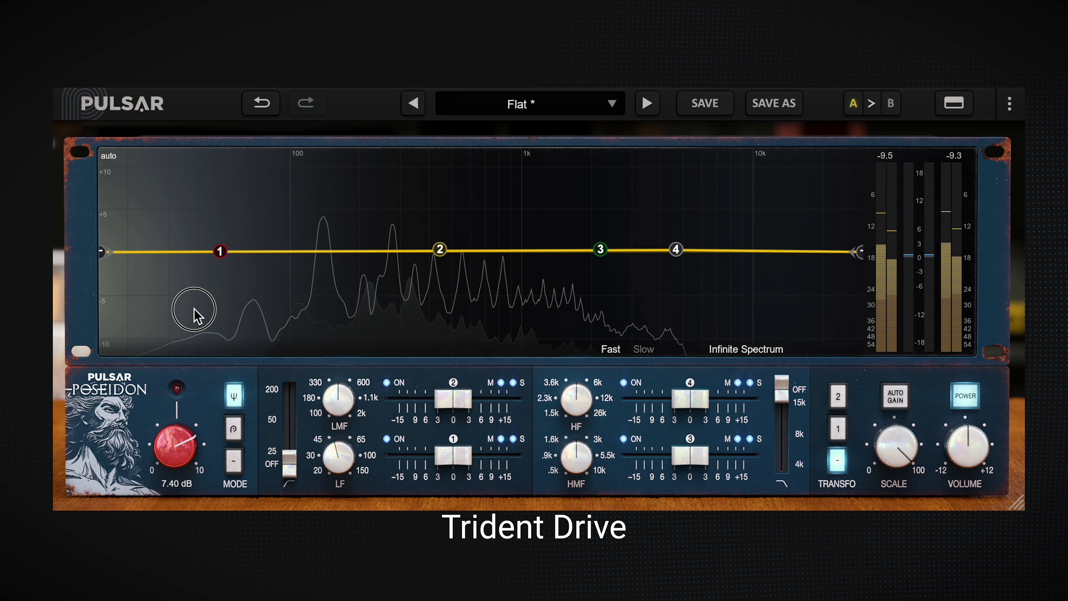
drag(195, 286, 198, 265)
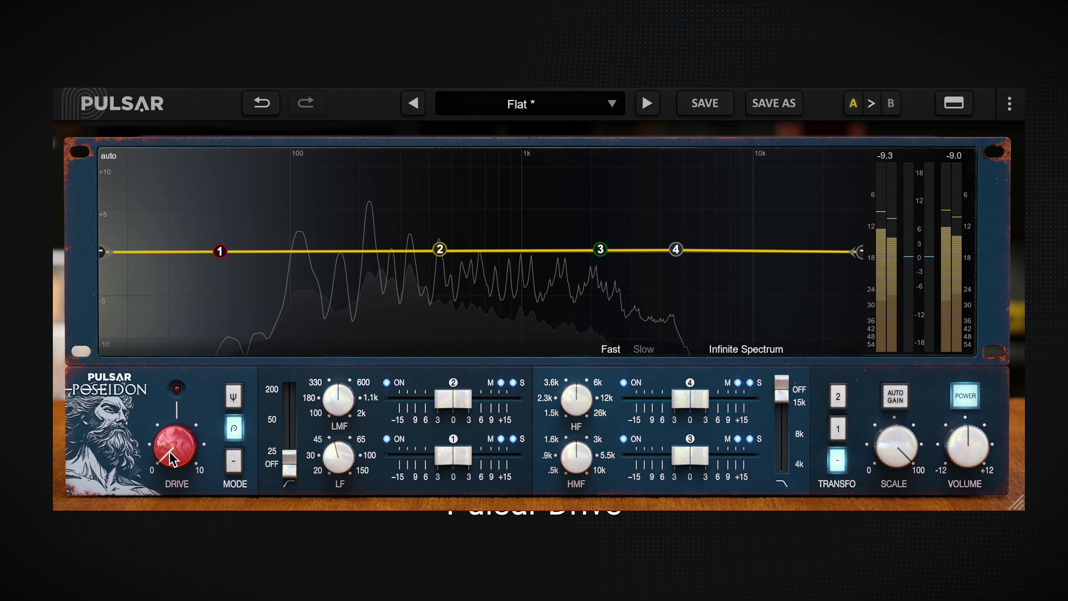
drag(173, 458, 183, 451)
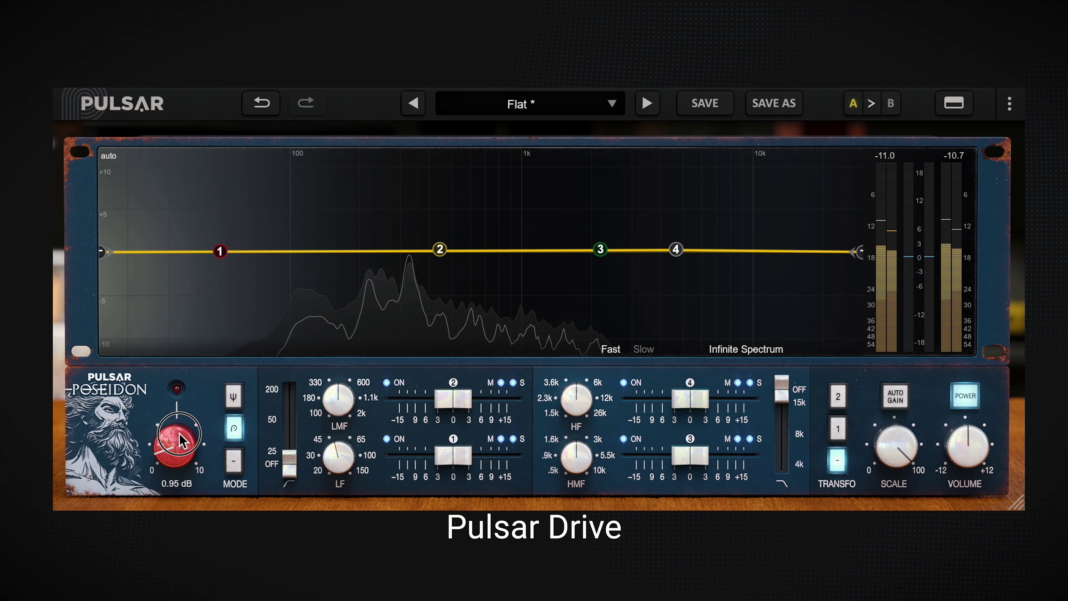
drag(169, 374, 169, 352)
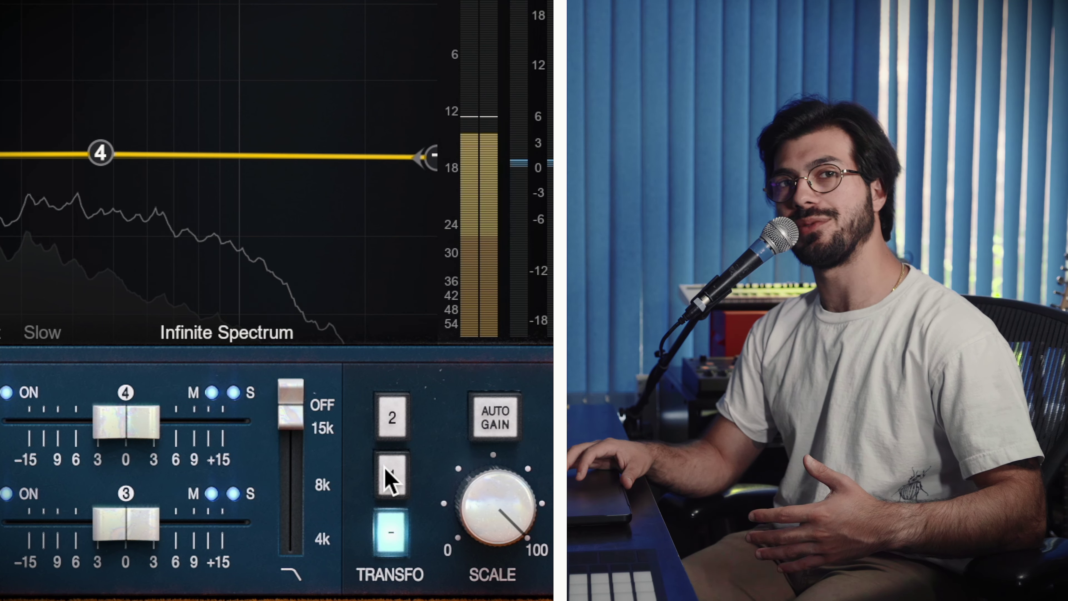
click(389, 473)
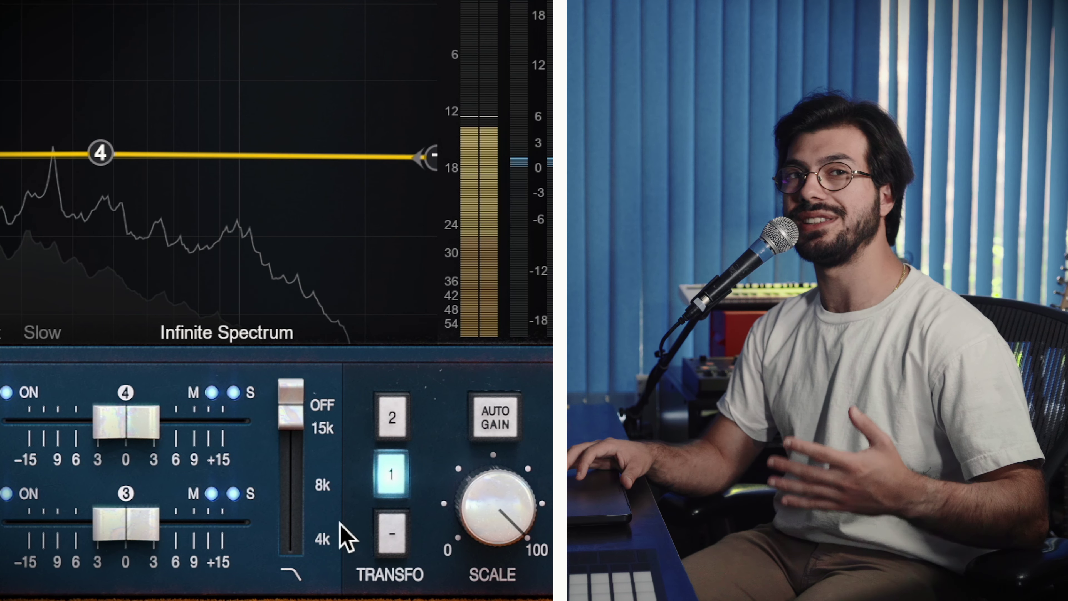
click(392, 411)
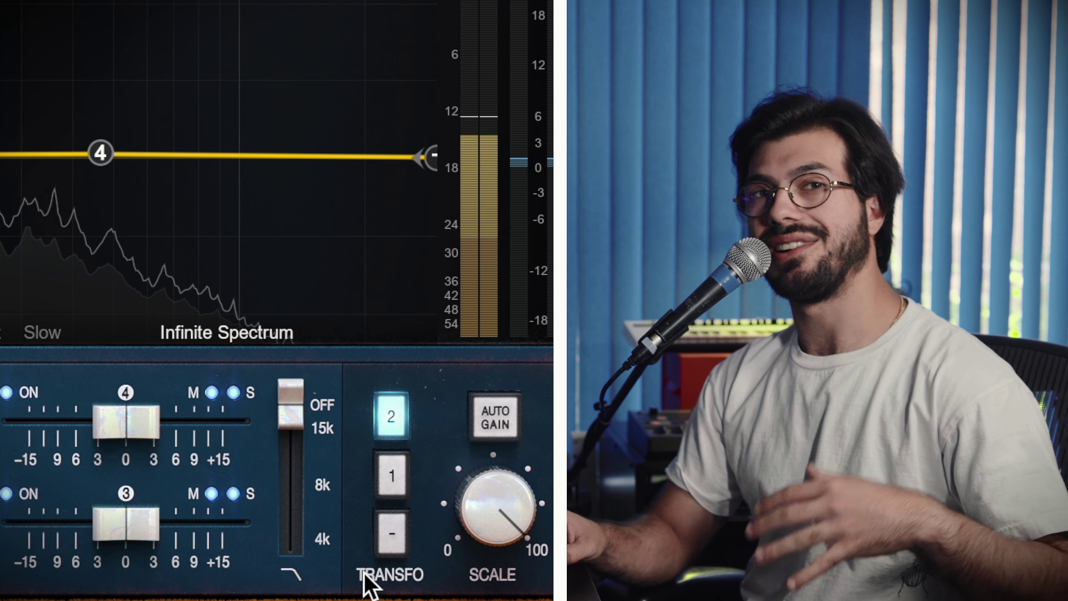
click(393, 474)
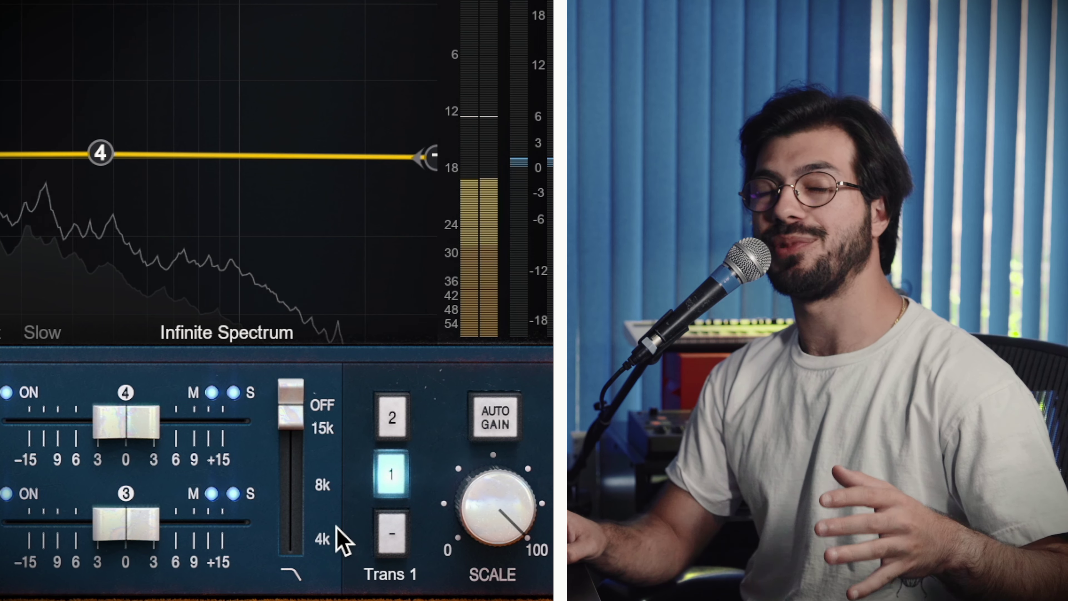
click(390, 533)
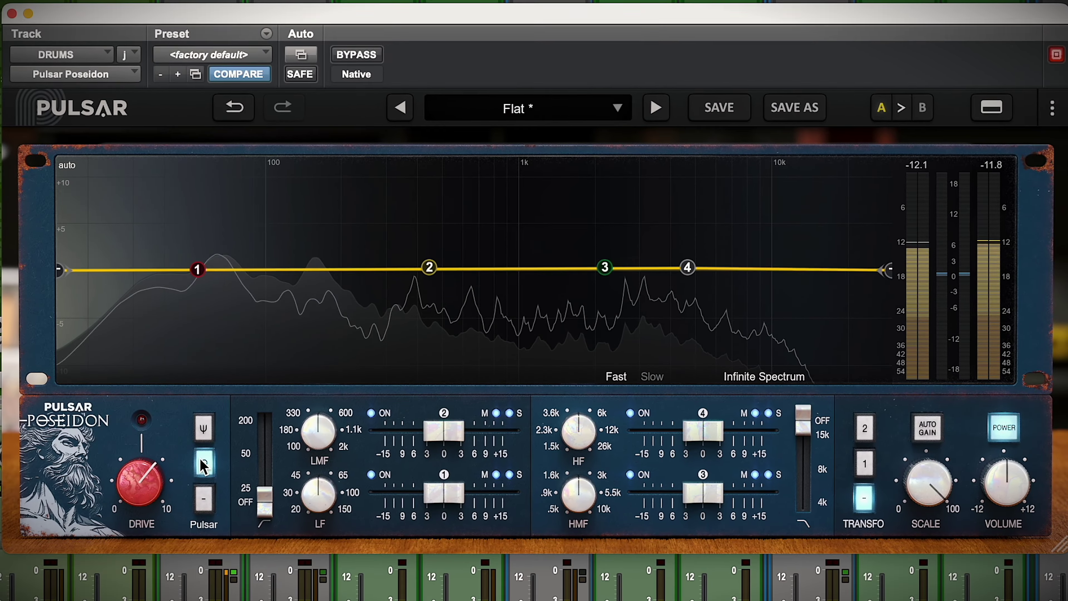
Step: Compare the TRANSFO 1 and TRANSFO 2 characters, finishing with the first transformer engaged
click(864, 462)
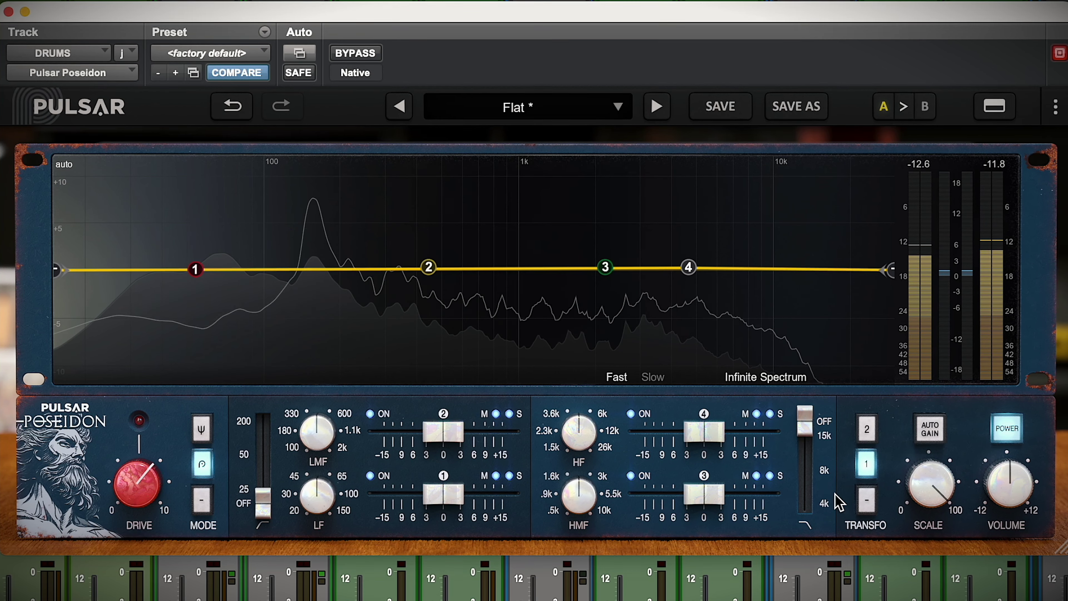
click(867, 428)
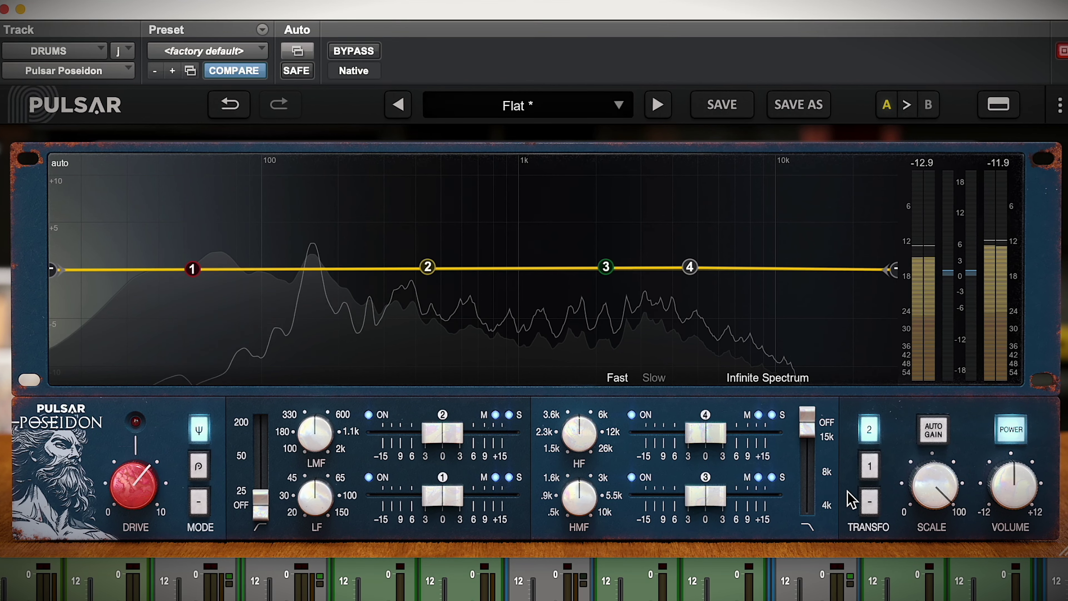
click(869, 465)
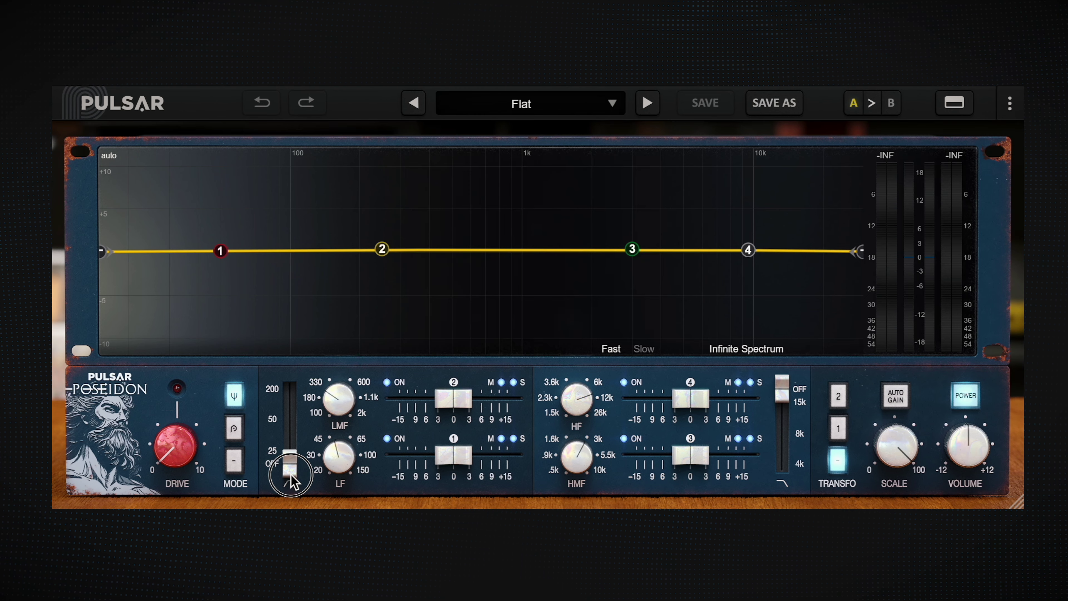
mouse_move(297, 478)
mouse_down()
mouse_move(290, 397)
mouse_move(286, 464)
mouse_move(290, 395)
mouse_move(286, 467)
mouse_up()
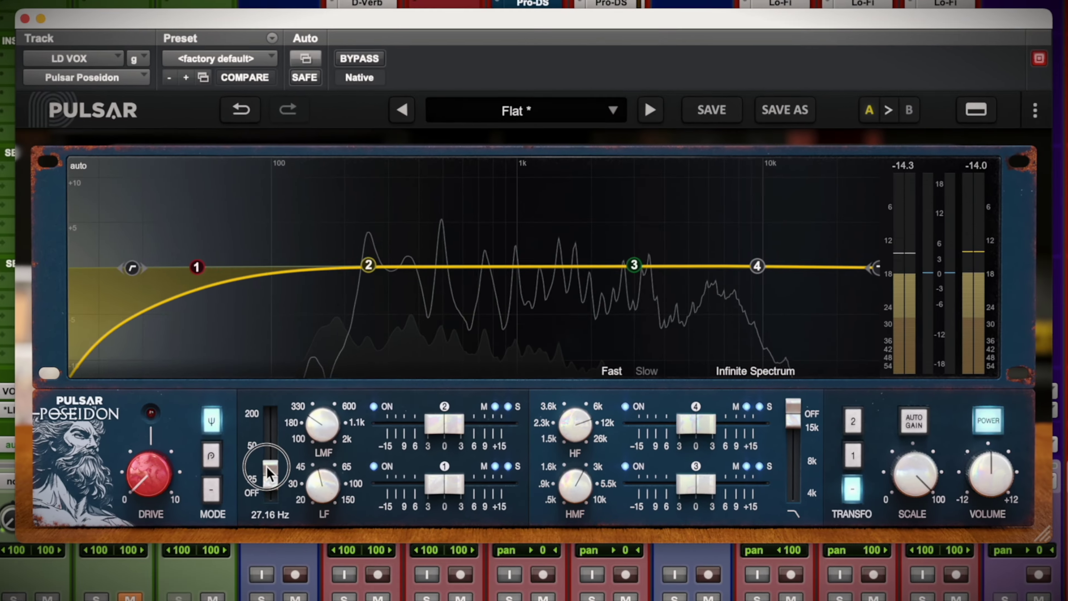
Step: Set a 200 Hz high-pass, a +5.23 dB low-mid bell at 561.3 Hz, and an 11.56 kHz high shelf
mouse_move(268, 473)
mouse_down()
mouse_move(264, 387)
mouse_move(252, 459)
mouse_up()
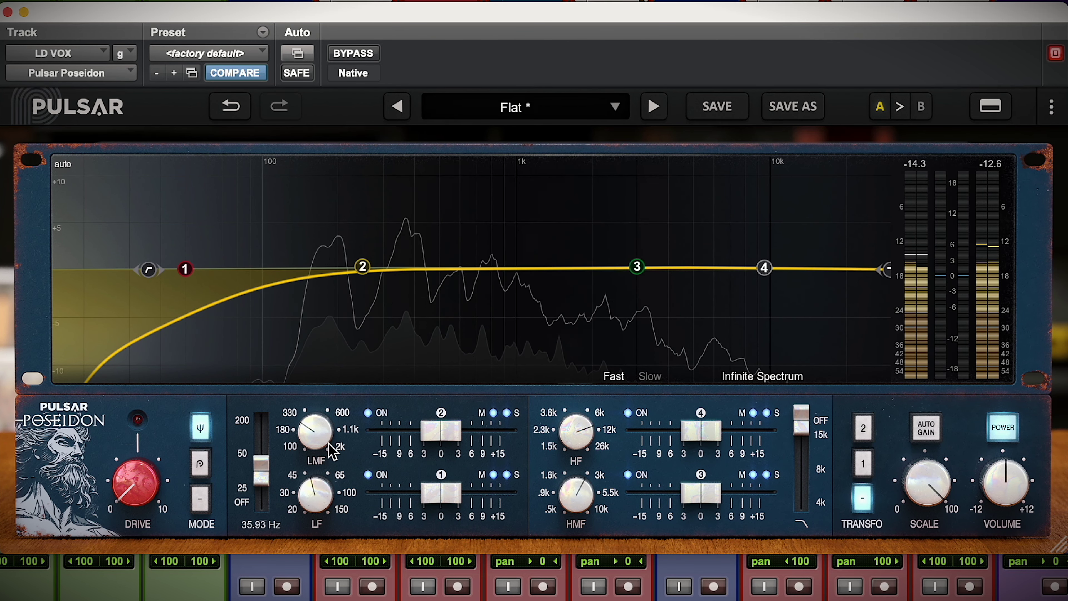
drag(440, 431, 459, 436)
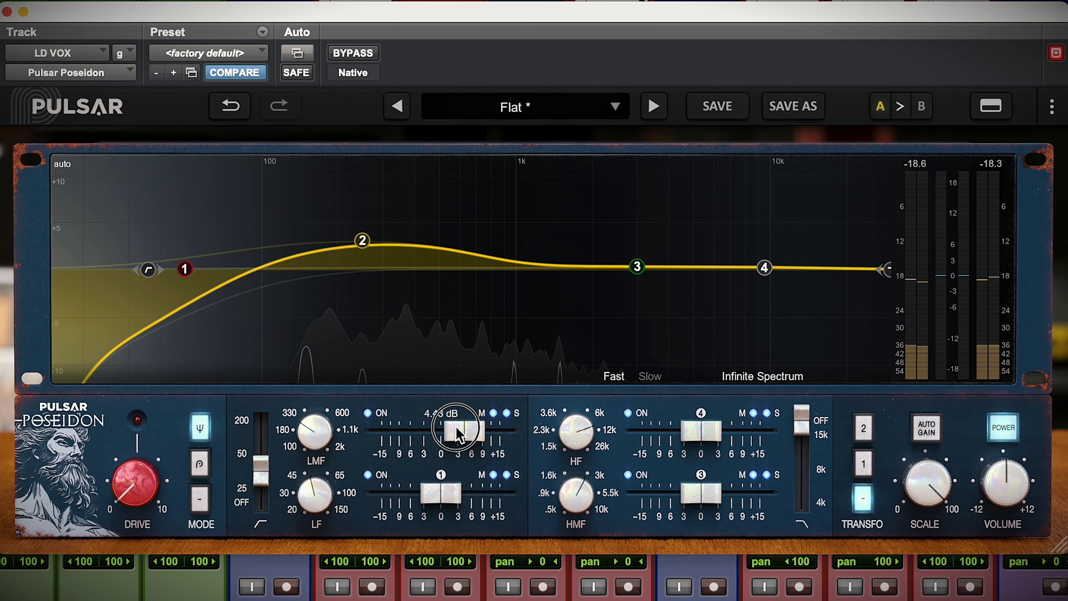
mouse_move(317, 433)
mouse_down()
mouse_move(326, 406)
mouse_move(313, 448)
mouse_up()
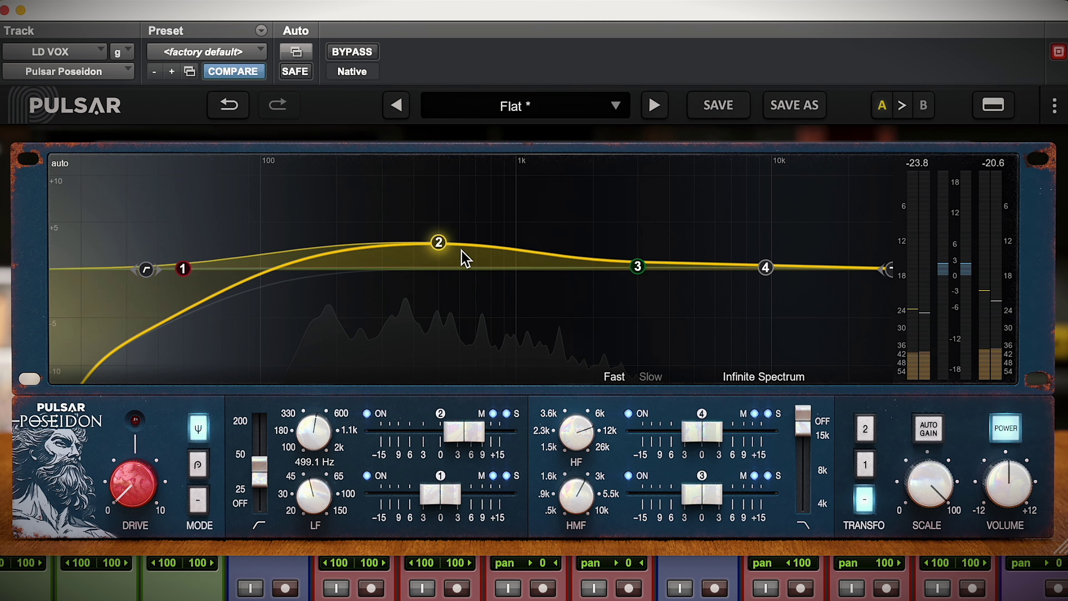
mouse_move(440, 246)
mouse_move(439, 246)
mouse_down()
mouse_move(495, 234)
mouse_move(456, 244)
mouse_up()
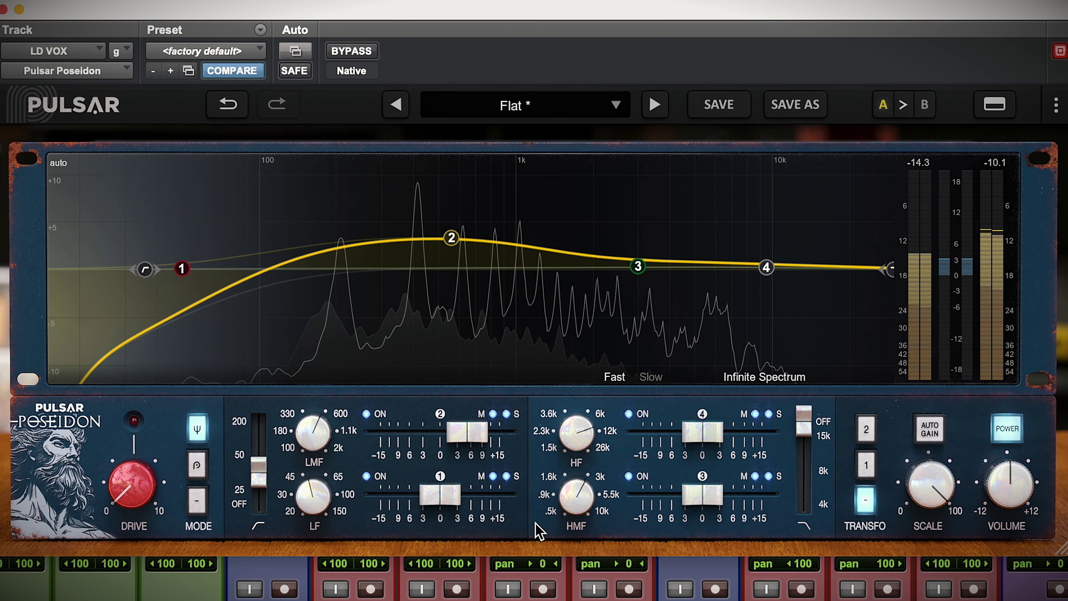
drag(702, 433, 719, 439)
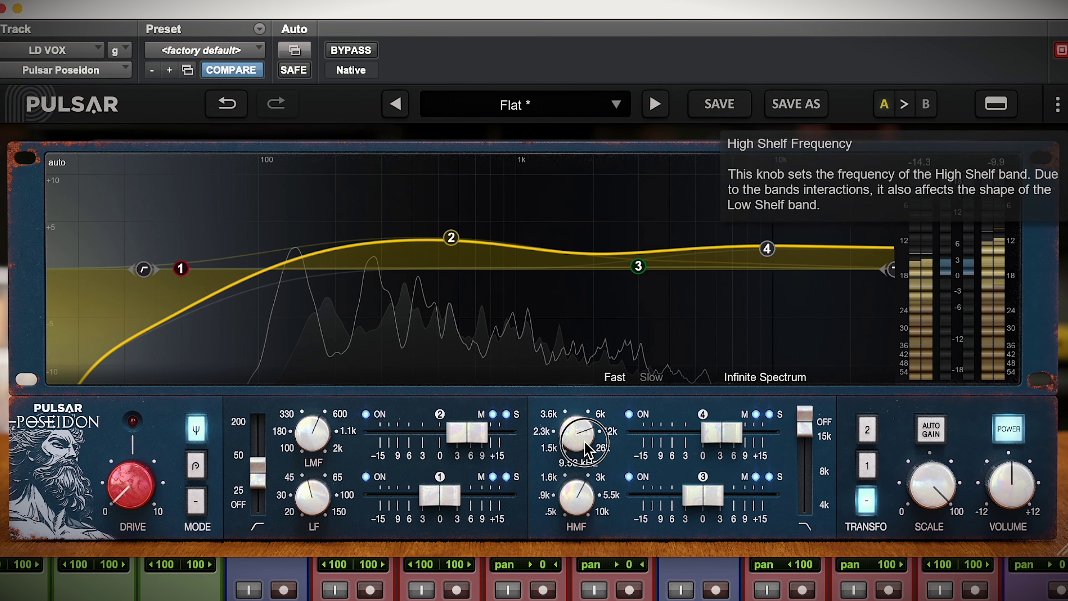
drag(585, 444, 589, 437)
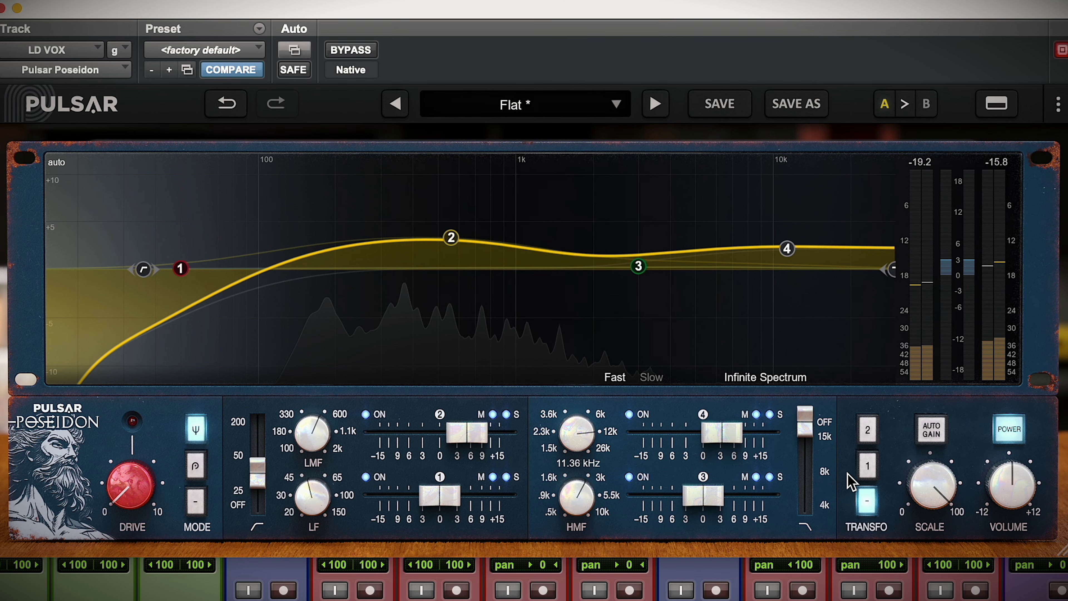
Step: Engage TRANSFO 1, drive it at 5.10 dB, and trim band 4 to 1.82 dB
click(862, 475)
drag(148, 479, 145, 370)
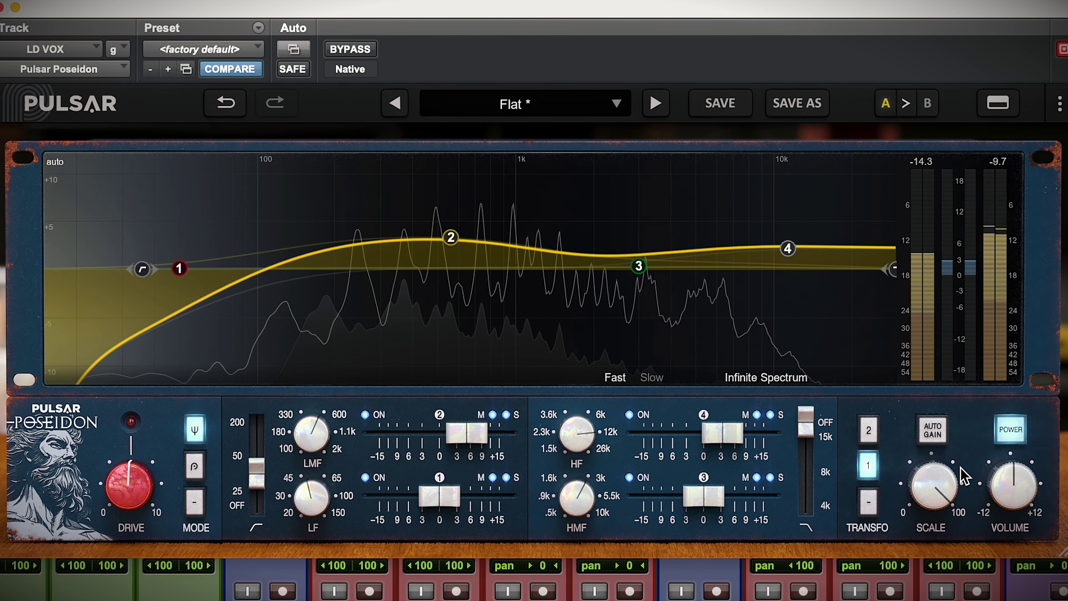
drag(731, 438, 723, 437)
Step: Bypass and re-enable the EQ, select Transfo 2, and set the high cut to 8.52 kHz
click(1011, 431)
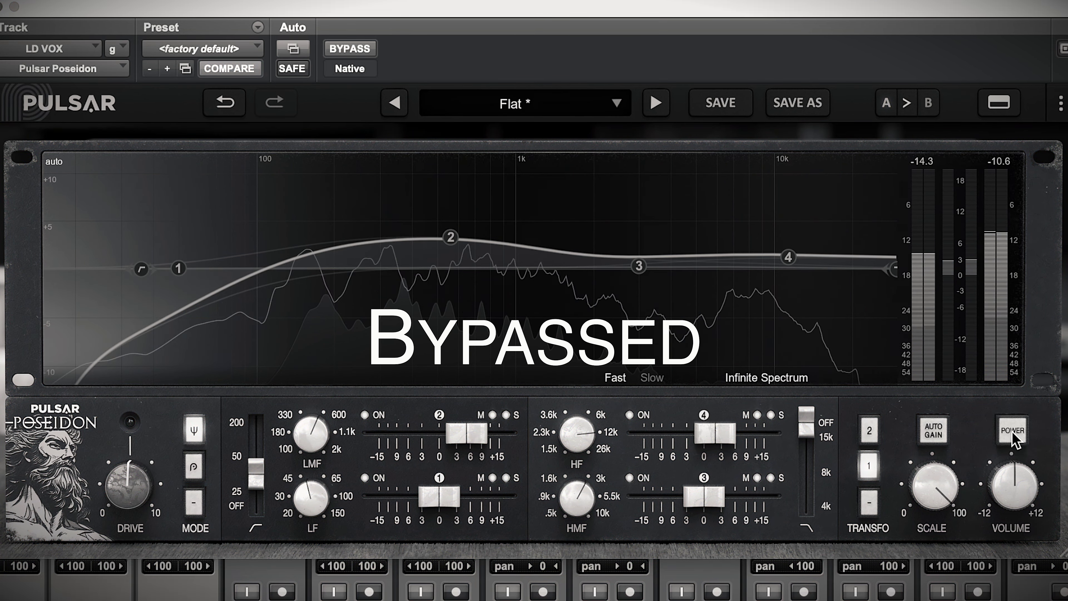
click(1012, 434)
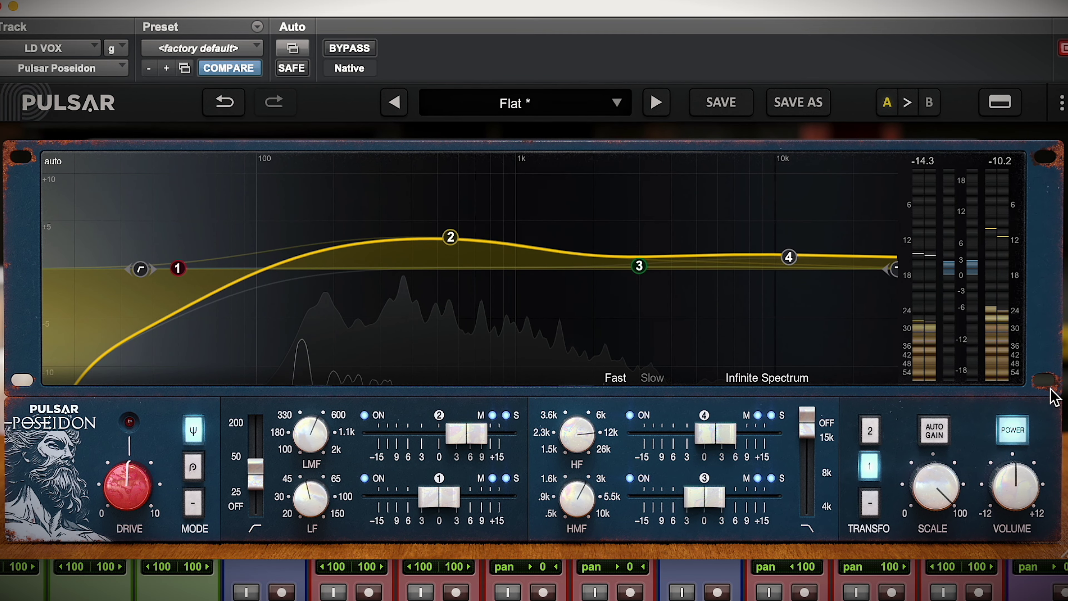
click(870, 430)
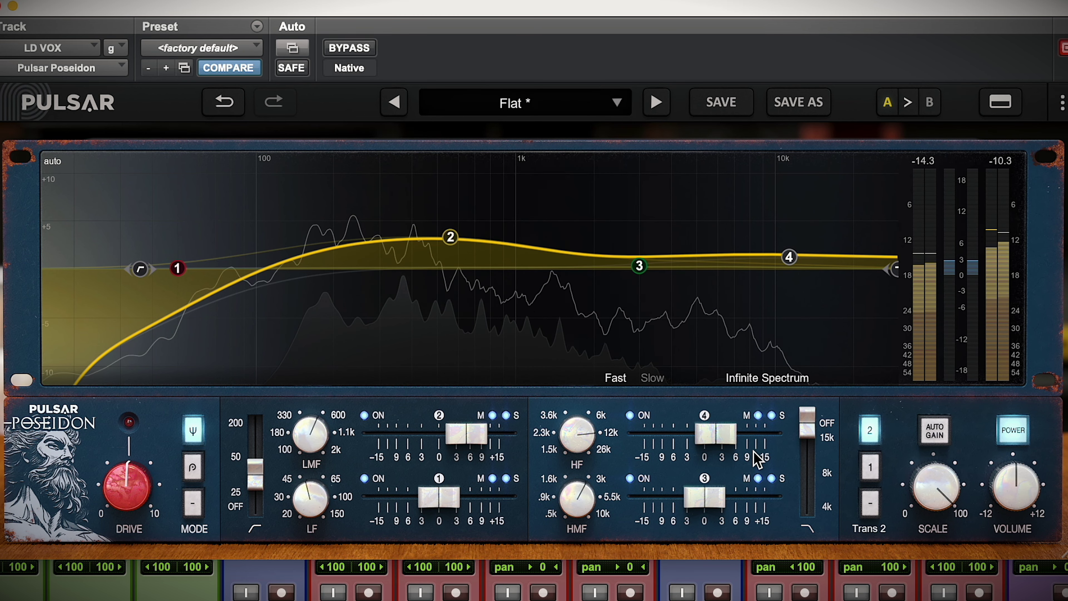
drag(806, 420, 794, 460)
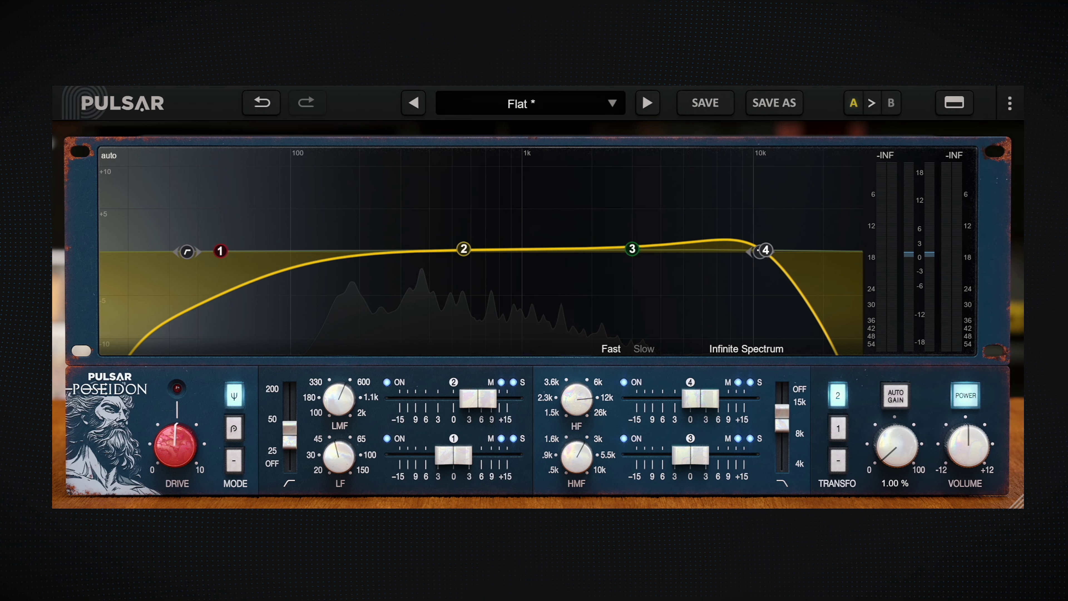
Step: Raise the EQ scale back to 100% and toggle the EQ power off and on twice to compare
drag(897, 446, 870, 497)
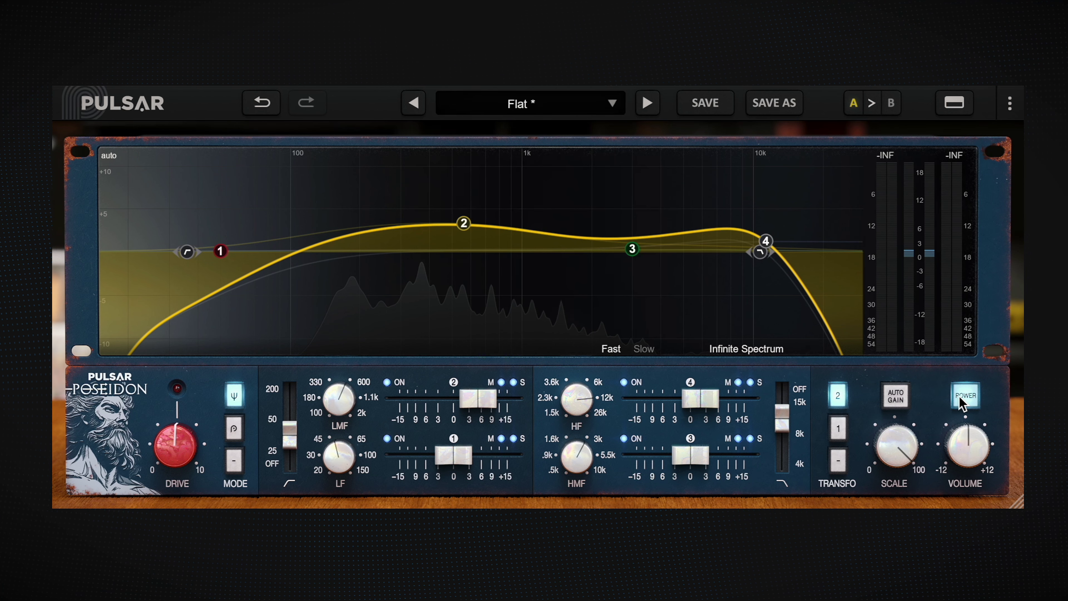
click(963, 400)
click(963, 400)
click(963, 400)
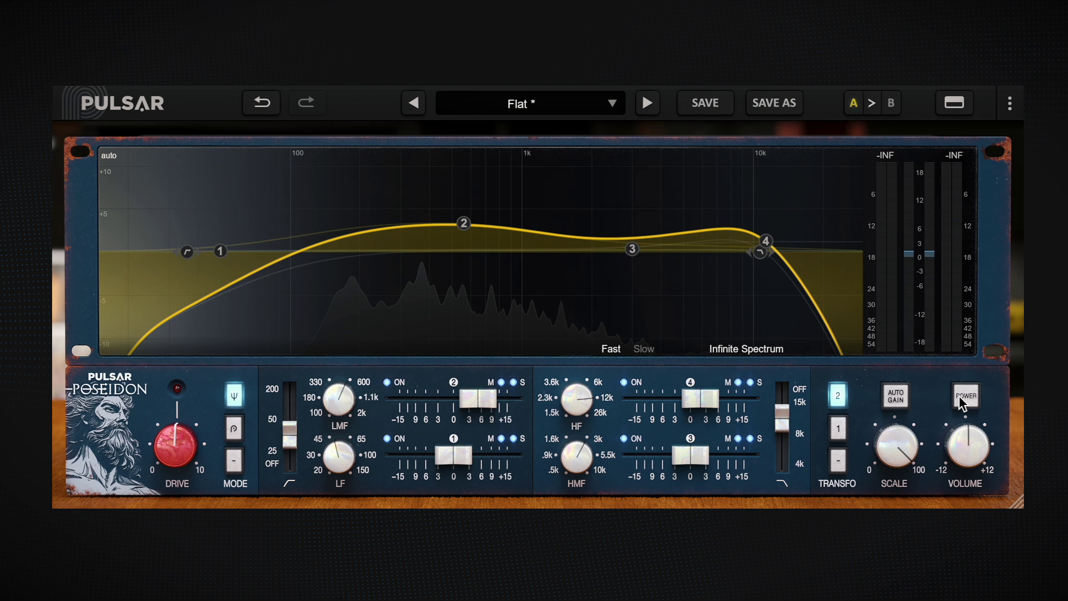
click(963, 400)
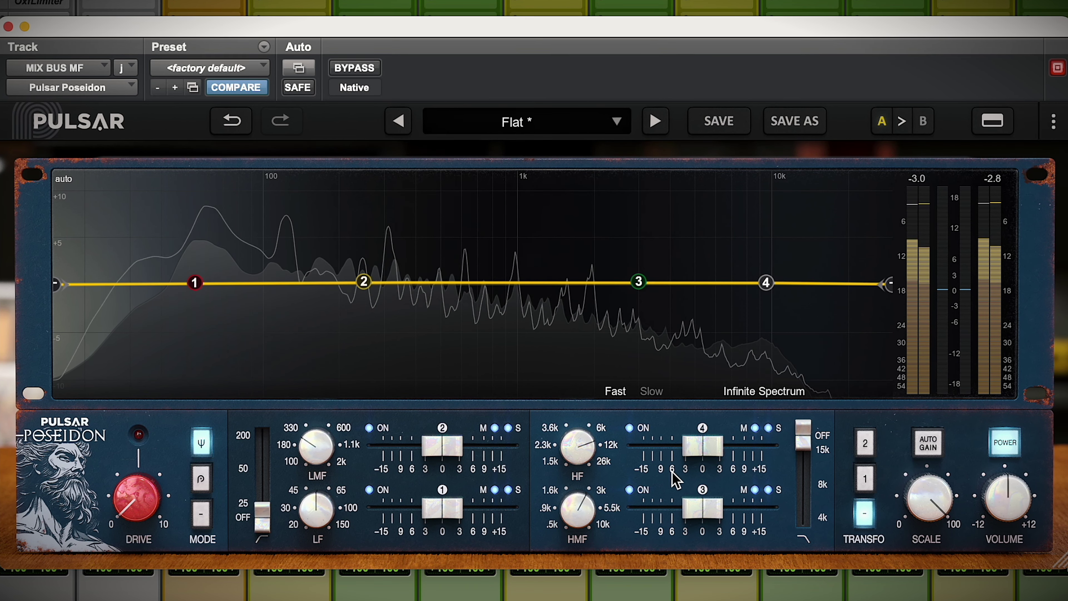
Step: Boost band 4's high shelf to 7.03 dB and band 1's low shelf to 9.16 dB, with output at -3.36 dB
drag(719, 454, 753, 450)
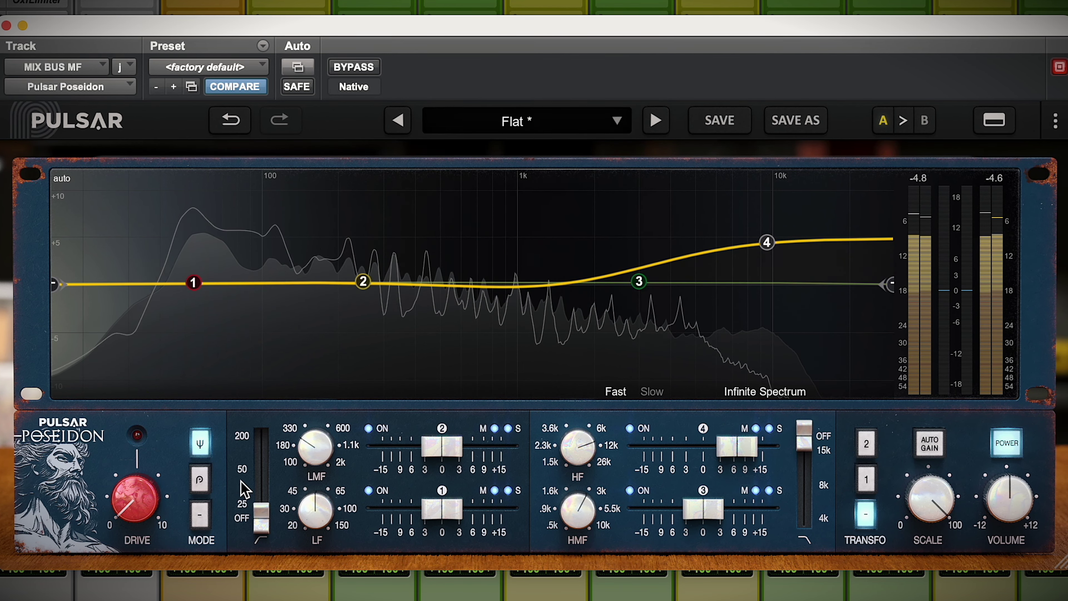
drag(437, 508, 482, 514)
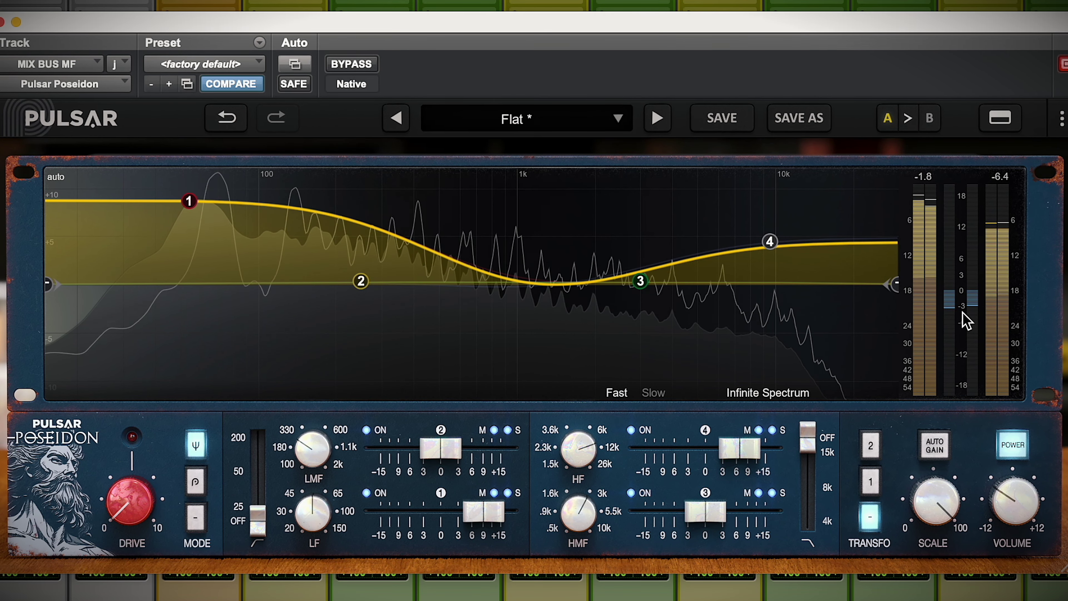
drag(1005, 494, 1003, 478)
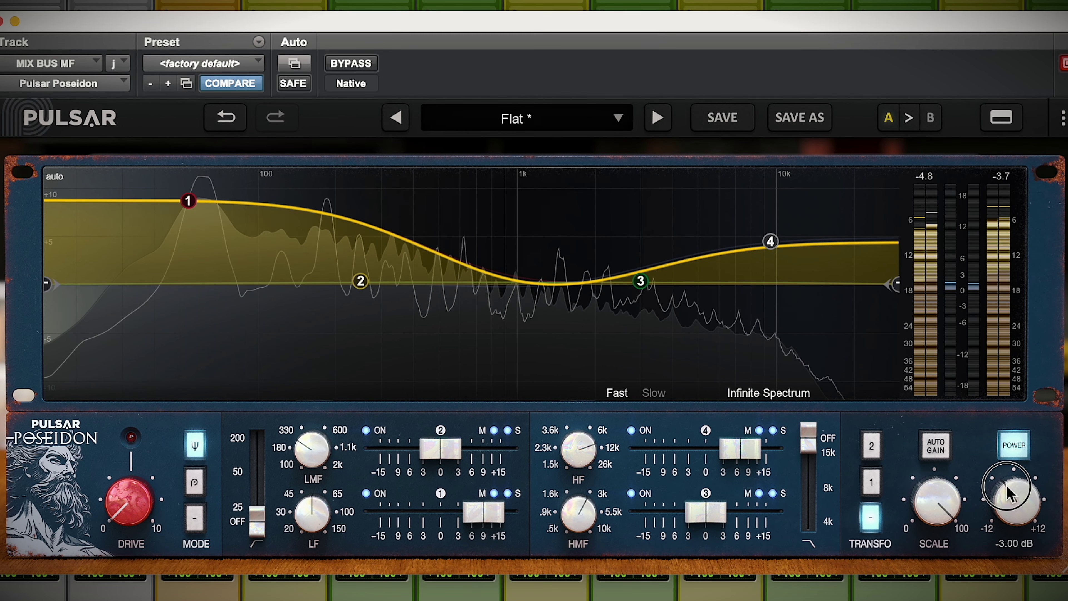
drag(1006, 485, 1006, 489)
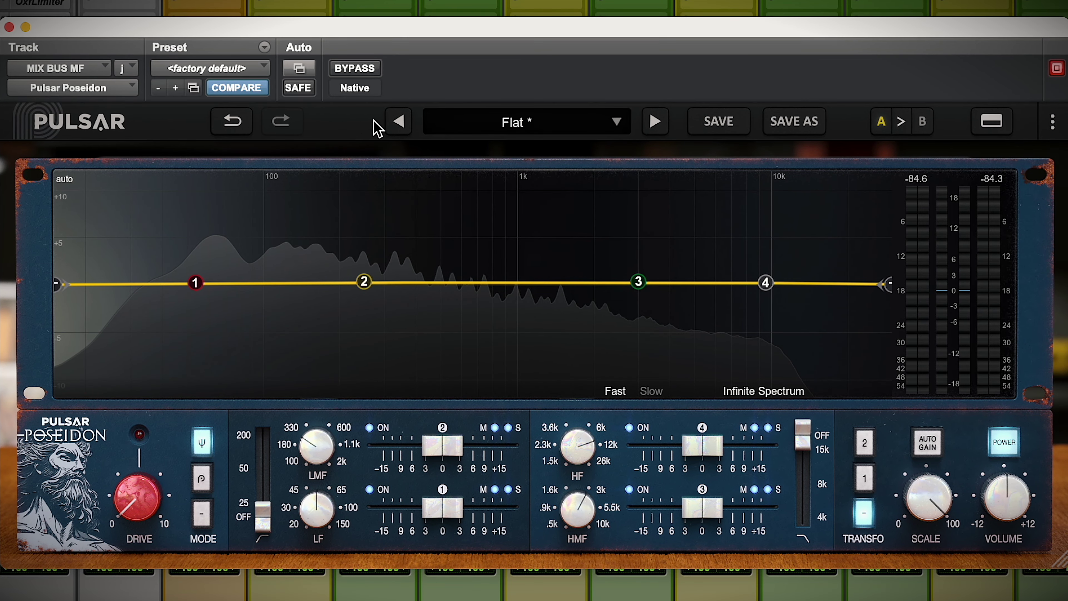
Step: Browse the preset list, then raise band 4's high shelf and switch to compare B and back to A
click(498, 134)
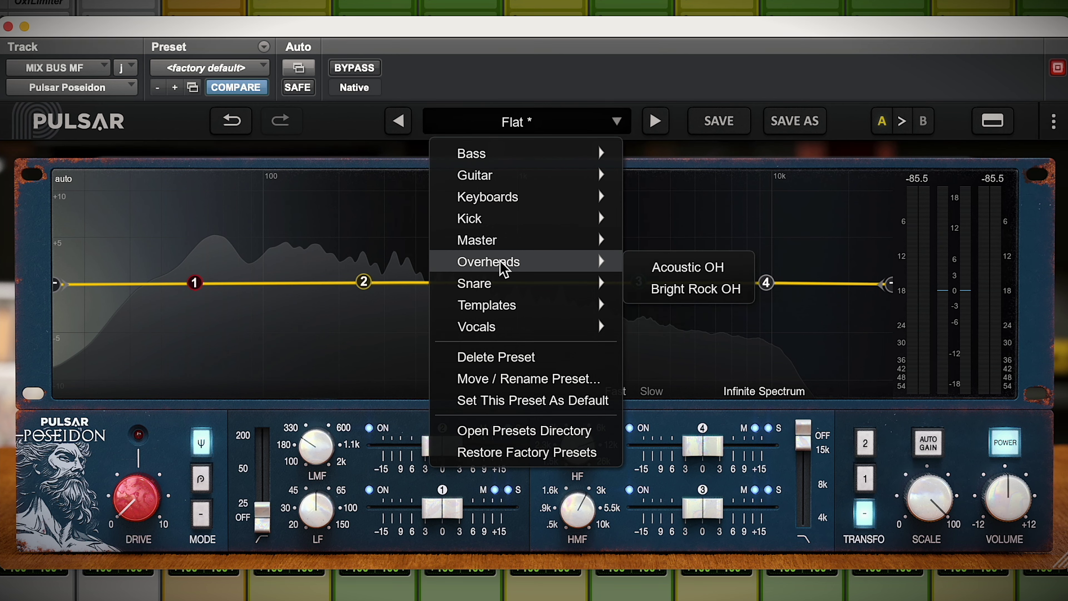
key(Escape)
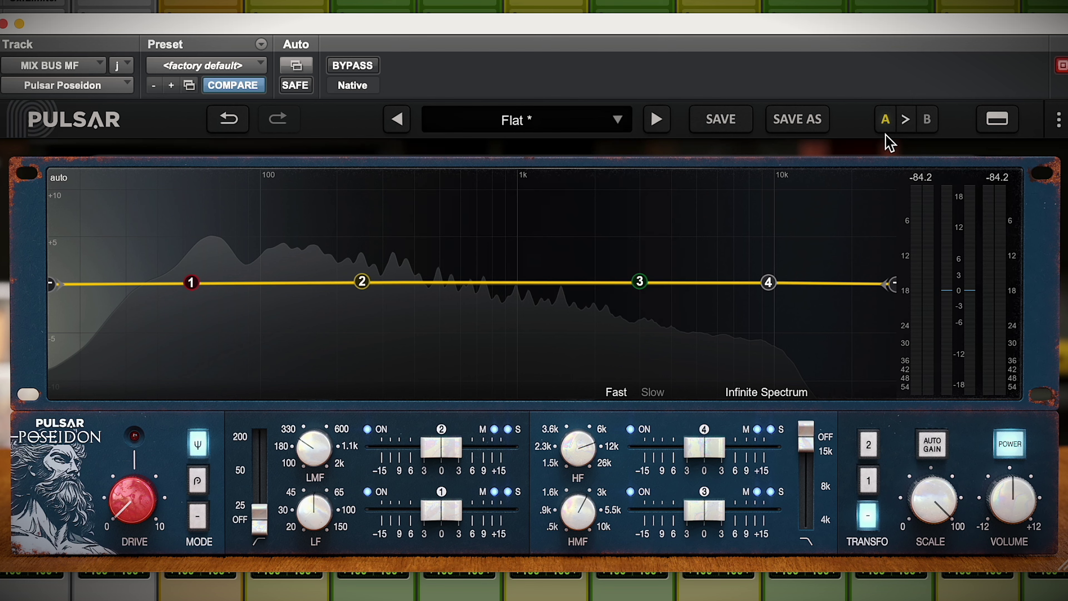
drag(768, 282, 770, 236)
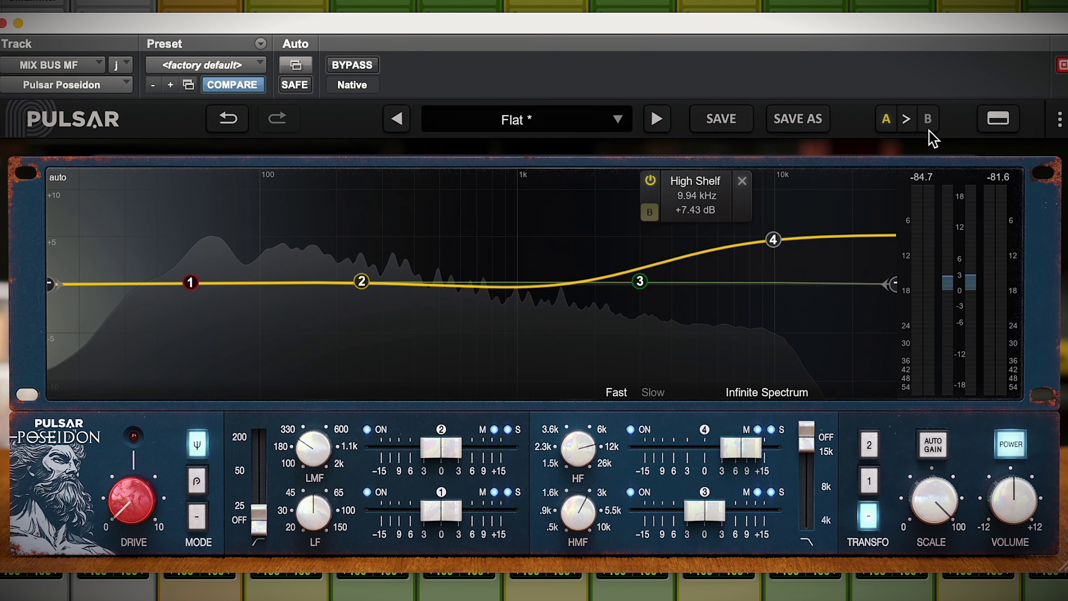
click(928, 121)
click(885, 121)
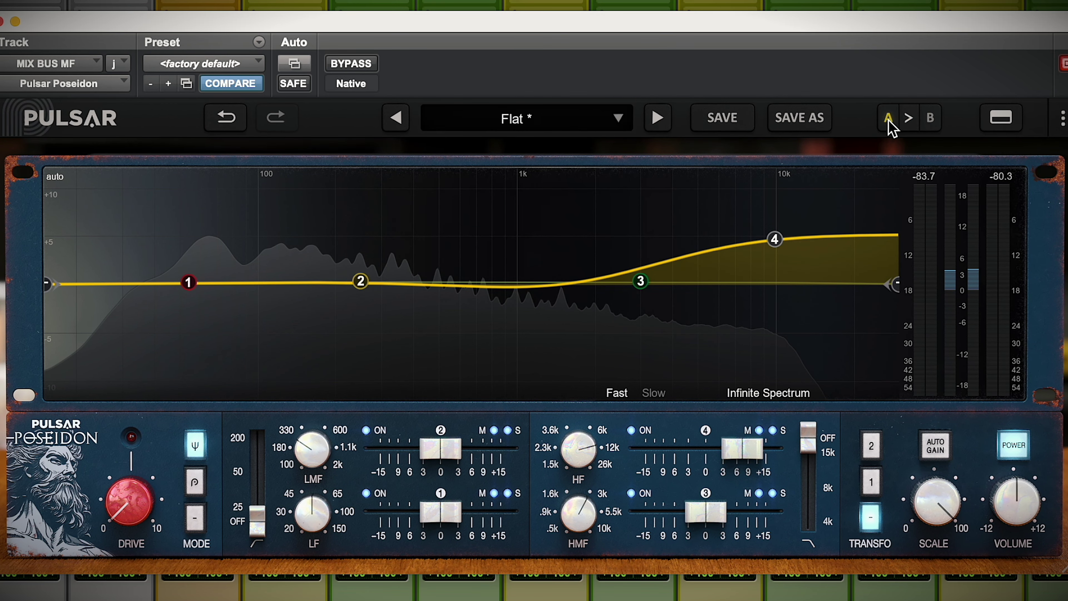
Step: Pull band 4 down into a high cut and switch between versions B and A
drag(775, 242, 767, 374)
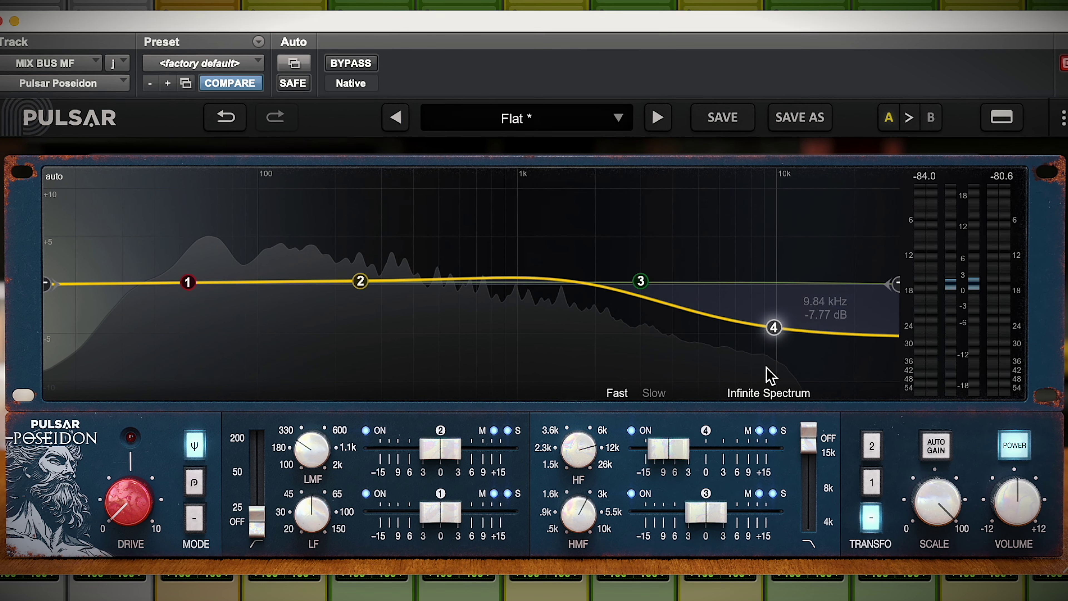
click(933, 119)
click(887, 118)
click(931, 118)
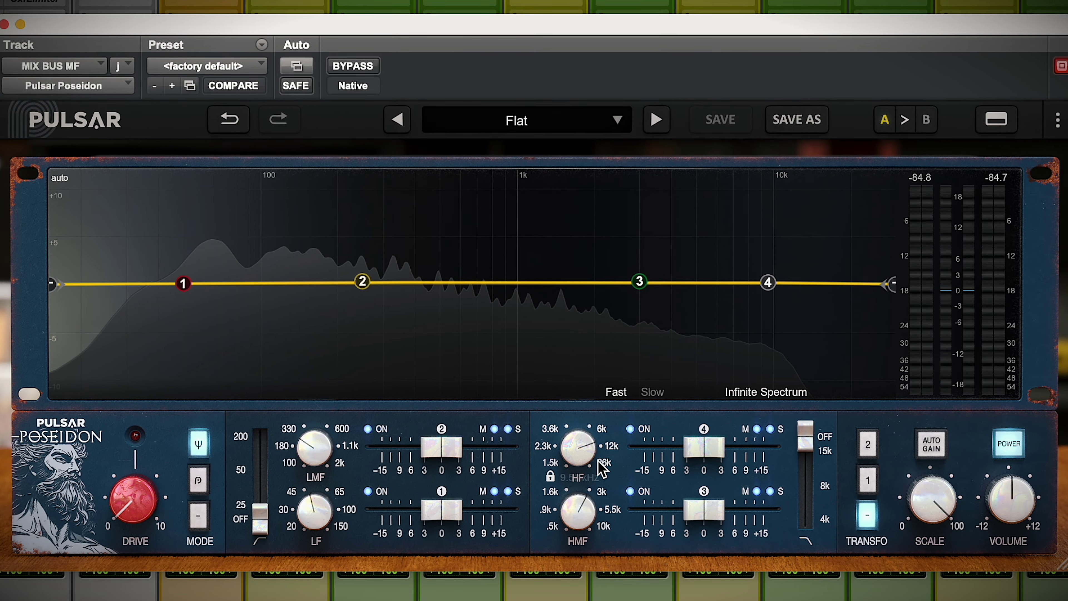
Step: Show the transformer lock option, collapse and restore the plugin view, then reveal the Oversampling settings
right_click(869, 481)
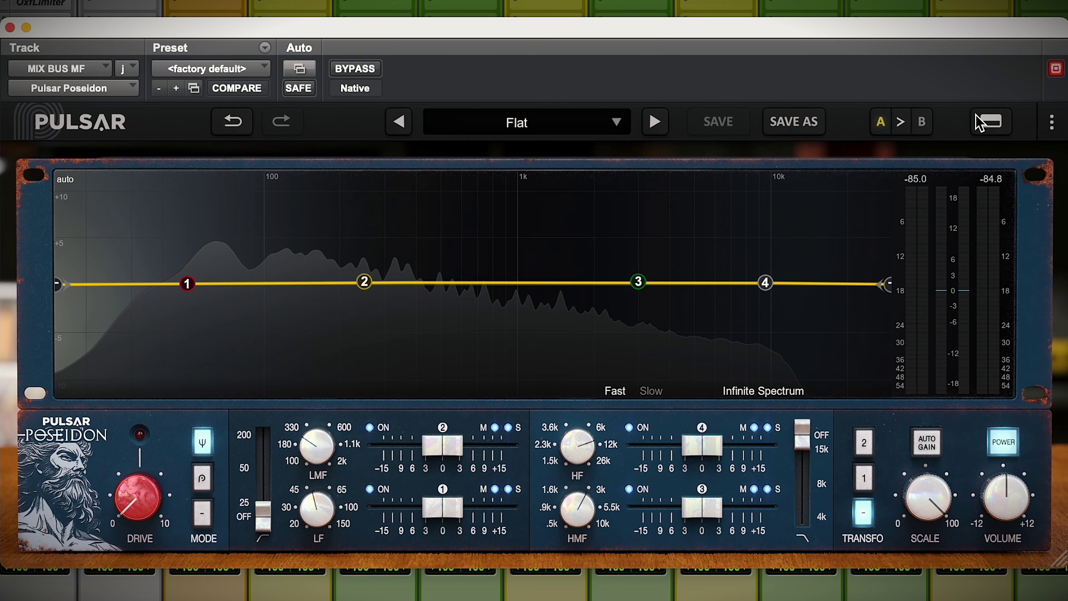
click(980, 123)
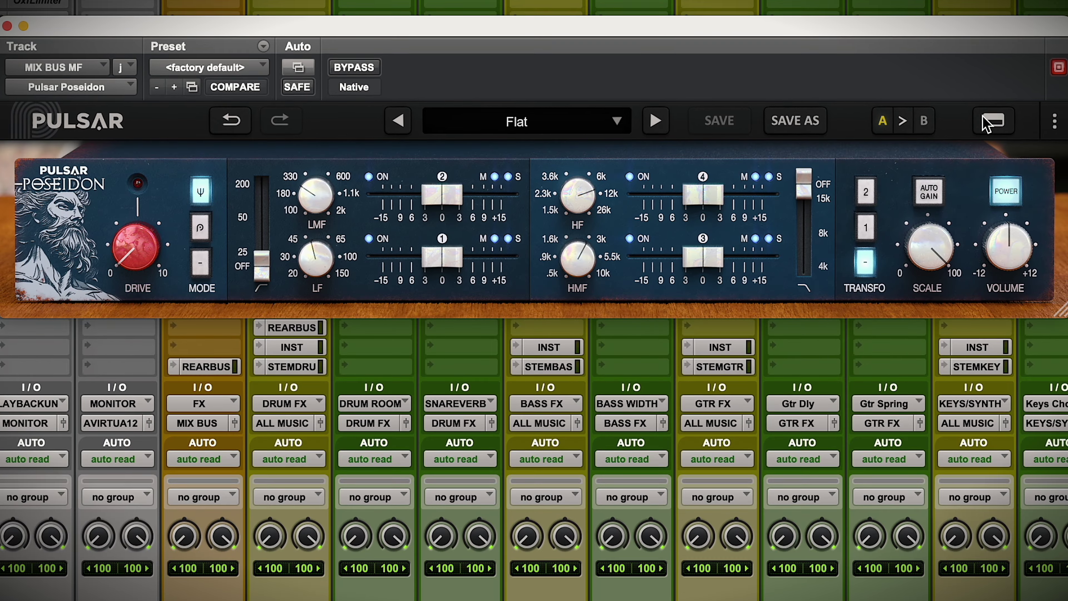
click(986, 122)
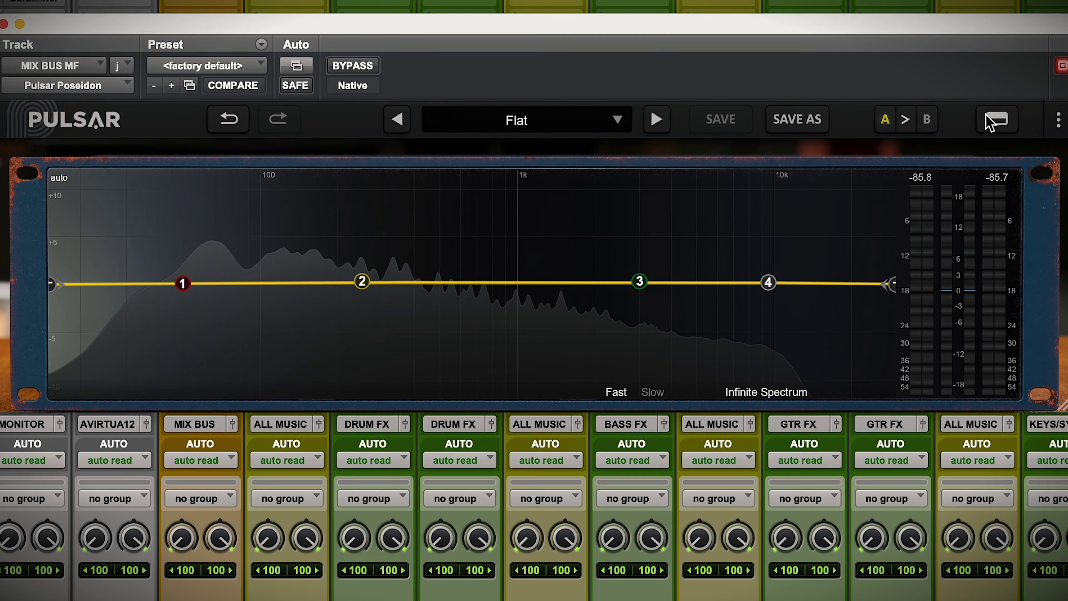
click(989, 122)
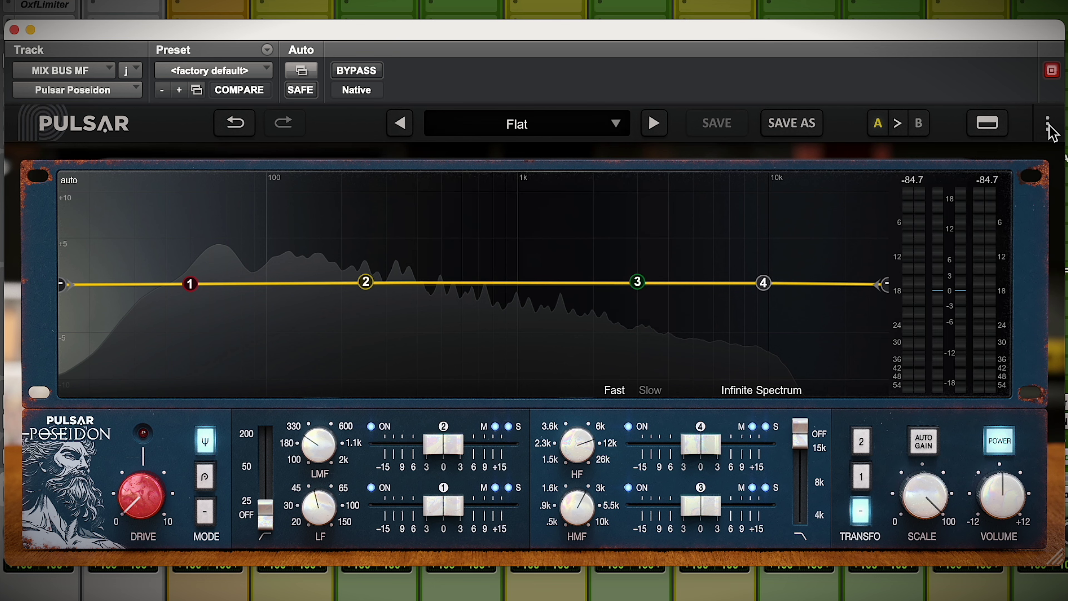
click(1047, 126)
mouse_move(1040, 155)
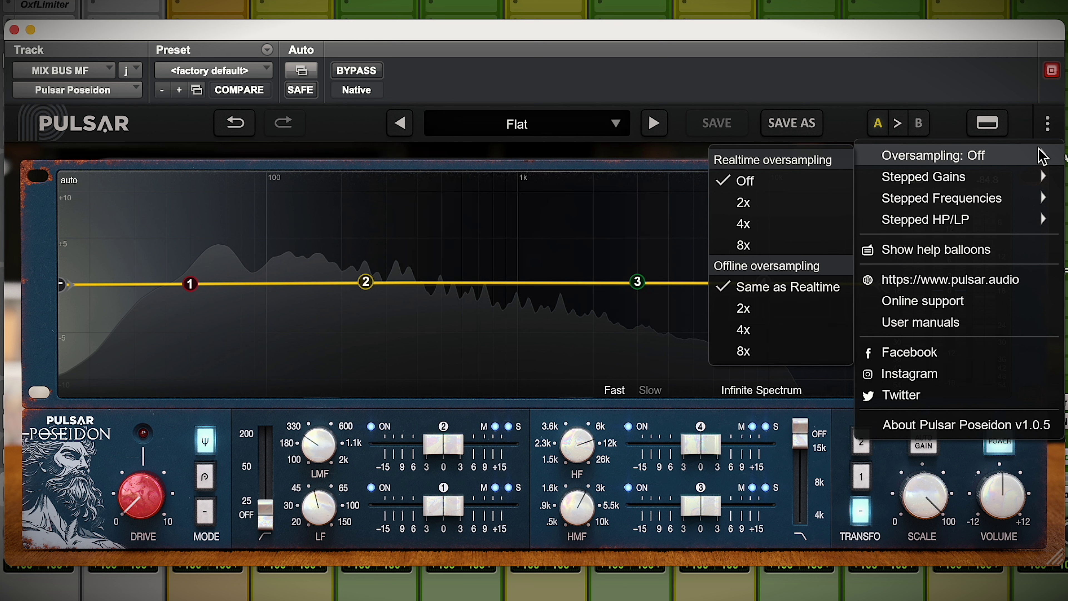
Step: Reveal the Stepped Frequencies submenu with its No, Half Steps and Stepped options
mouse_move(1023, 201)
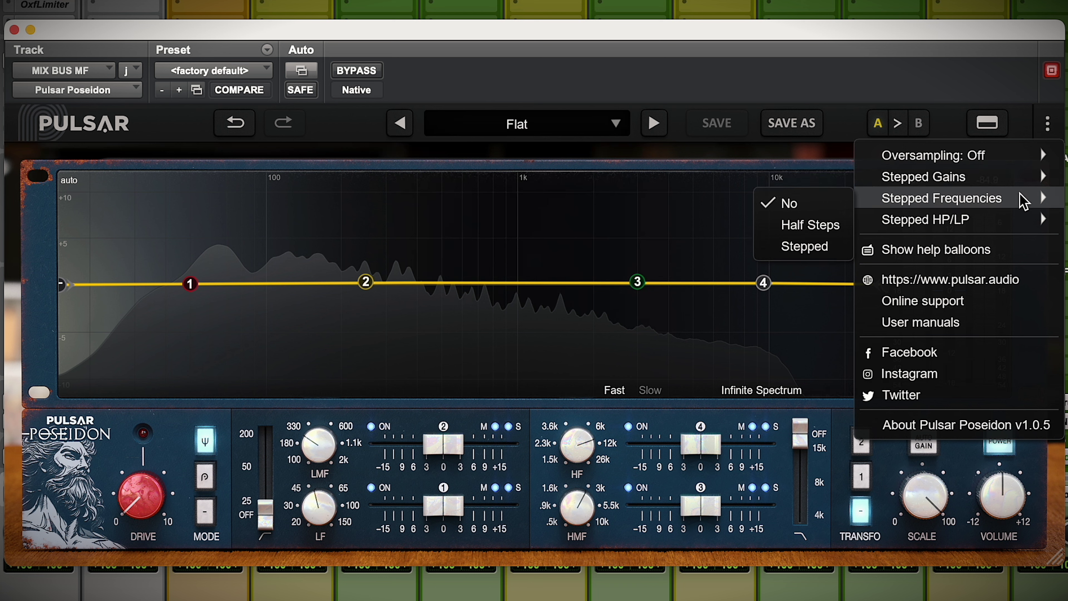